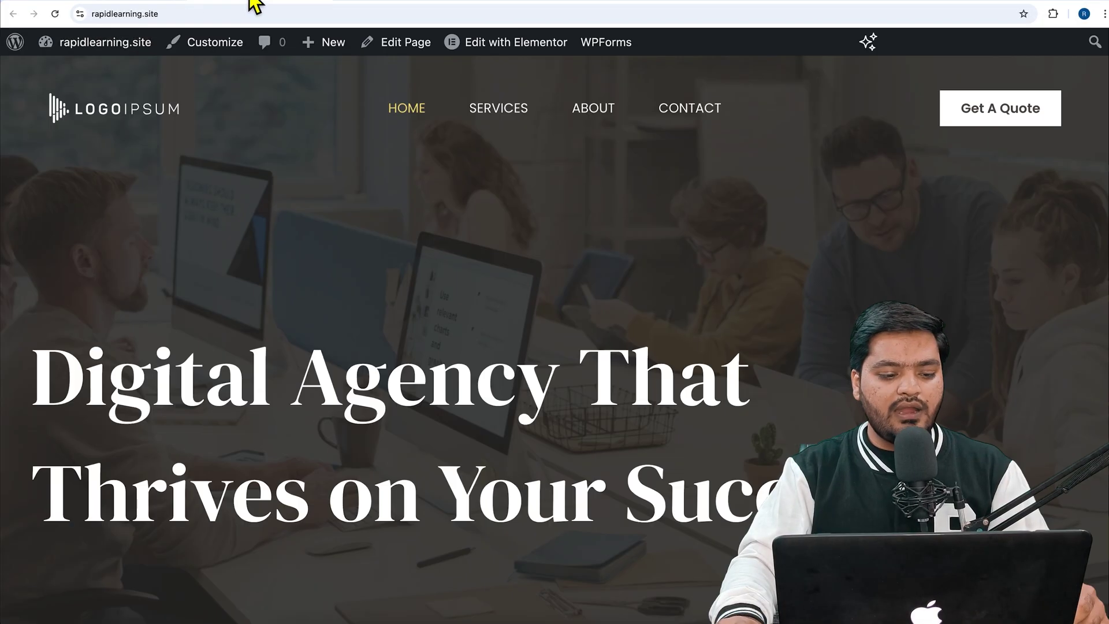
left_click_drag(36, 381, 476, 384)
left_click(475, 384)
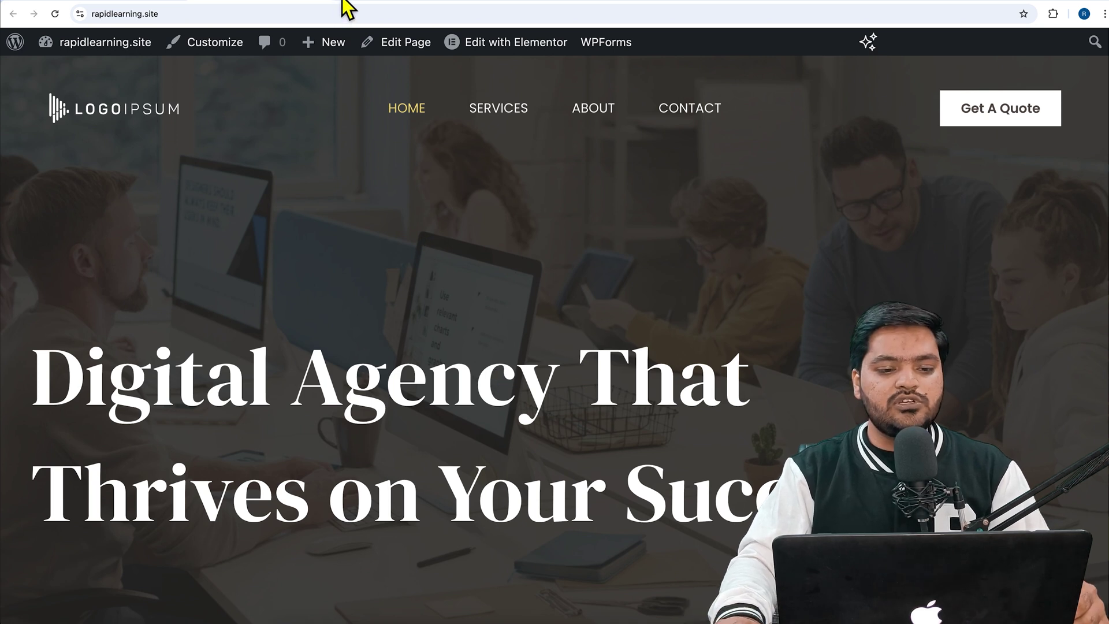
Open Google in a new browser tab and search for "custom font download".
key("super+t")
type("goo")
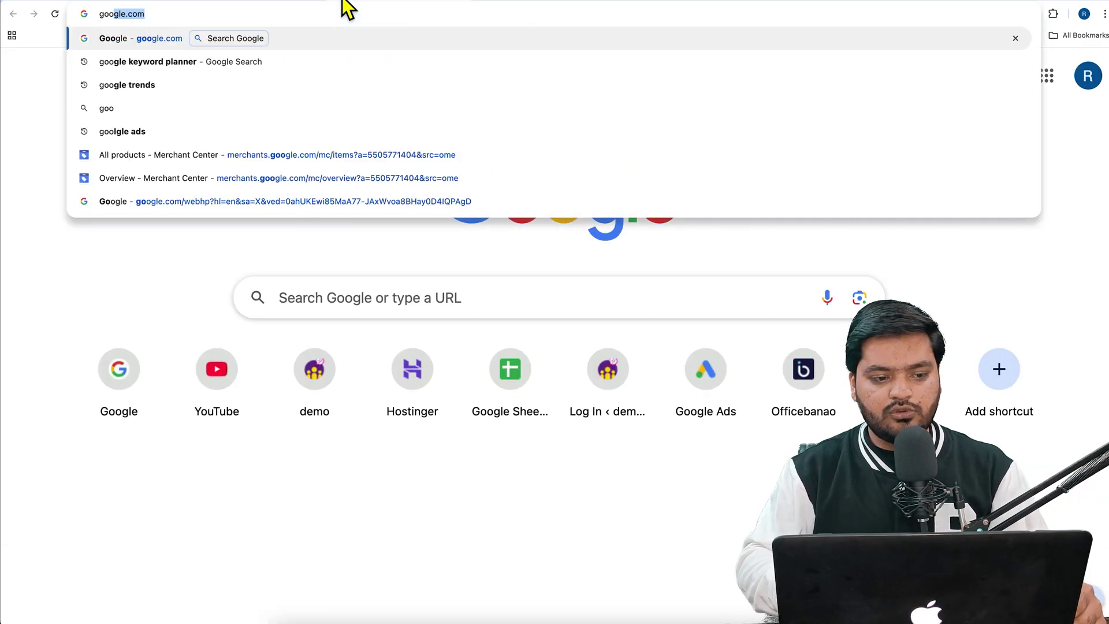
key("Return")
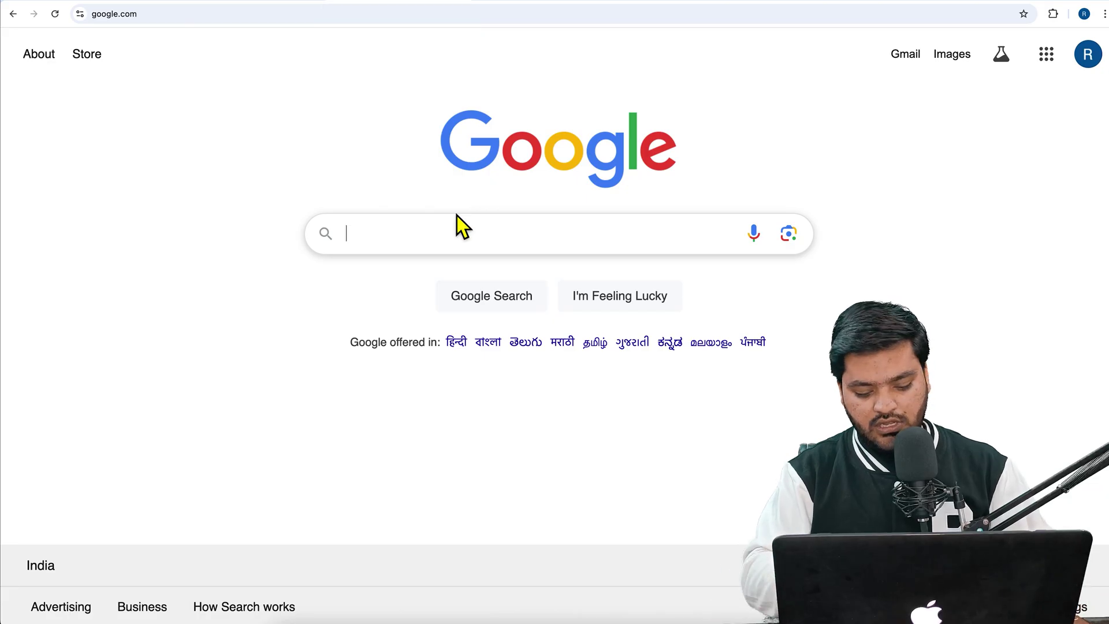
type("cu")
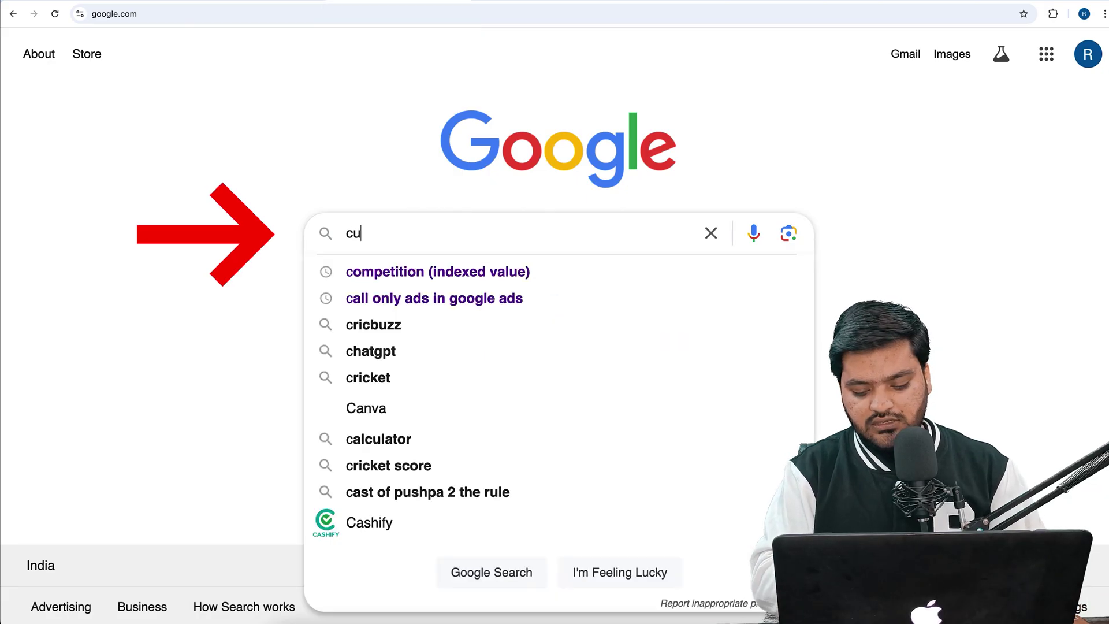
type("stom font d")
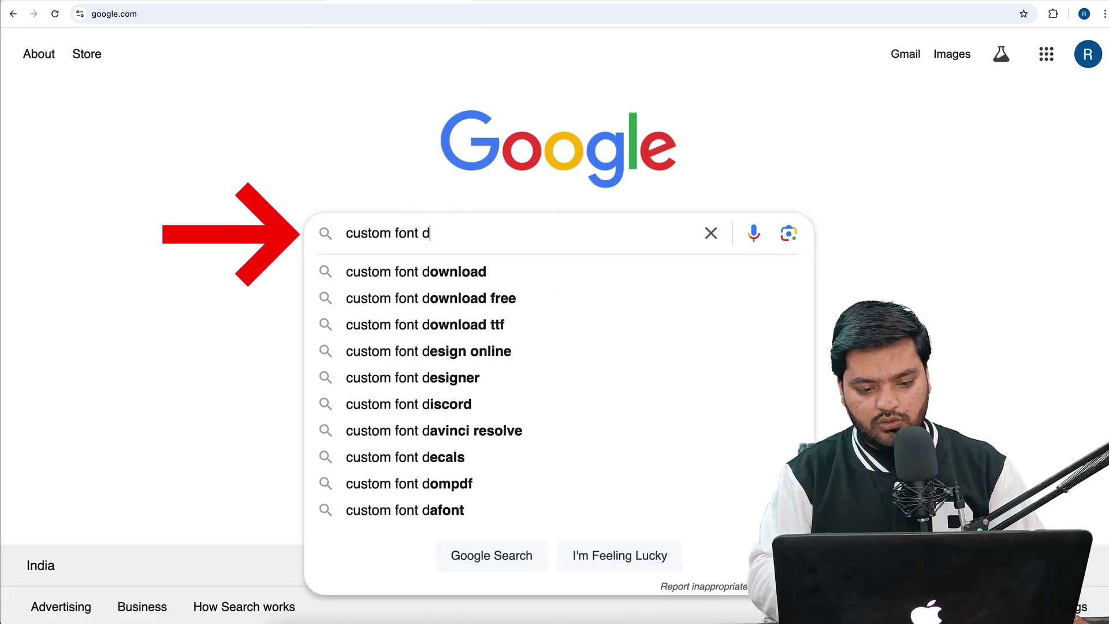
key("Down")
key("Return")
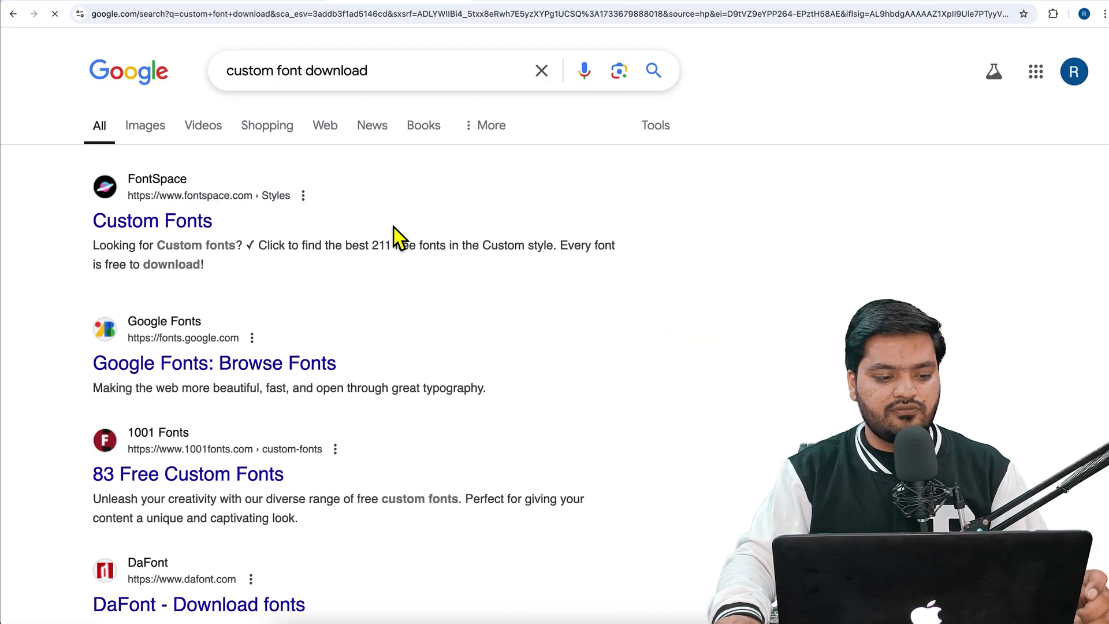
Refine the Google search to "custom font download free".
left_click(439, 85)
type("free")
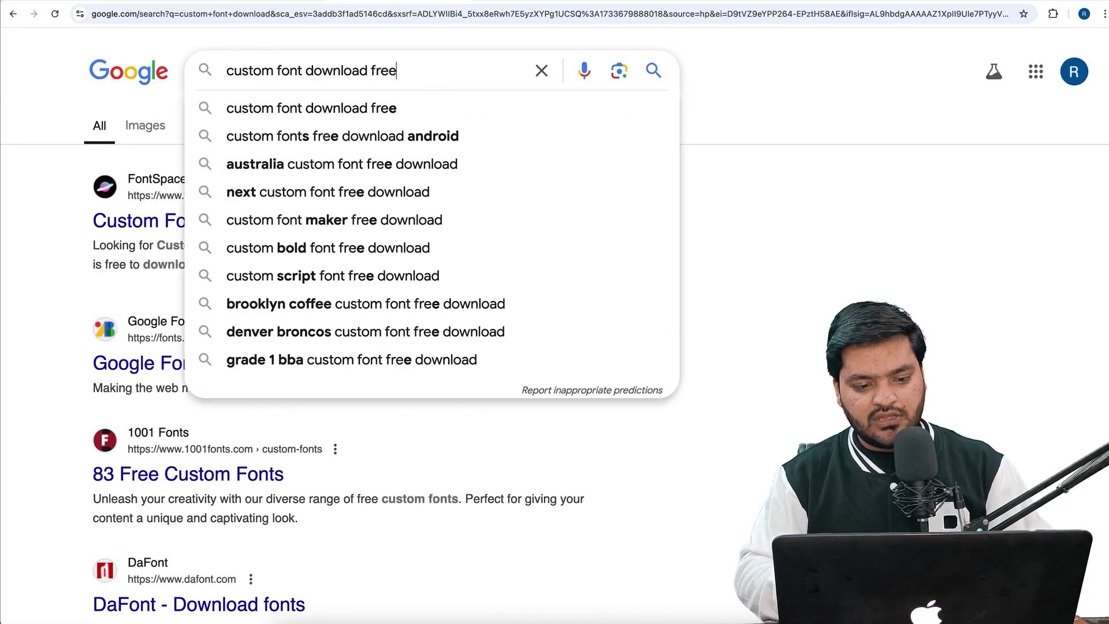
key("Return")
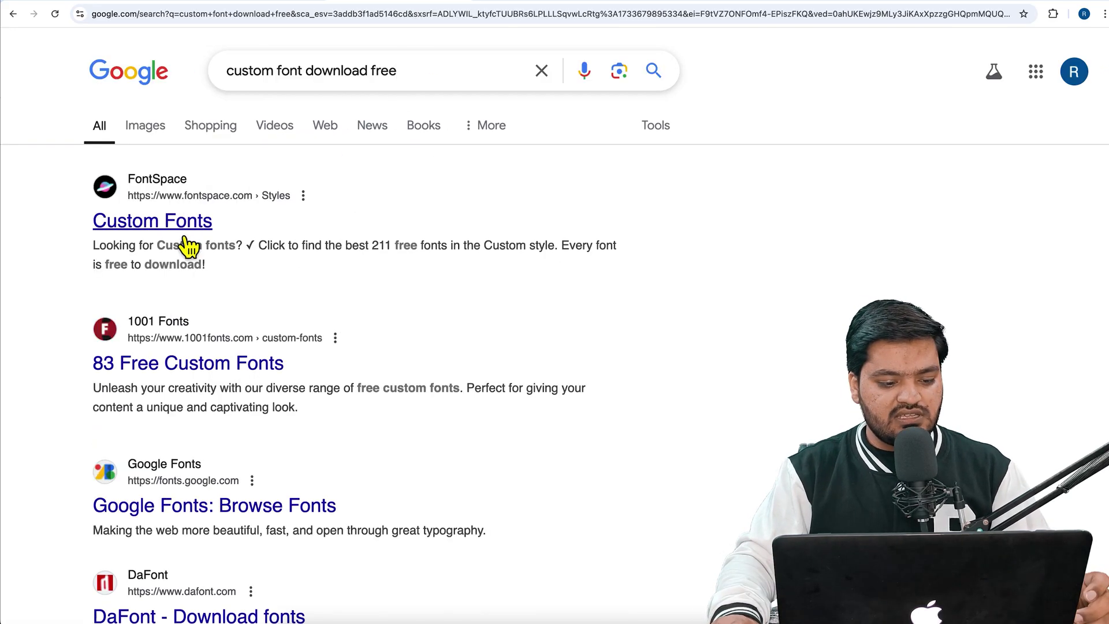
Open the FontSpace Custom Fonts result in a new tab and download the Choko Milky font as a zip file.
right_click(241, 222)
left_click(255, 230)
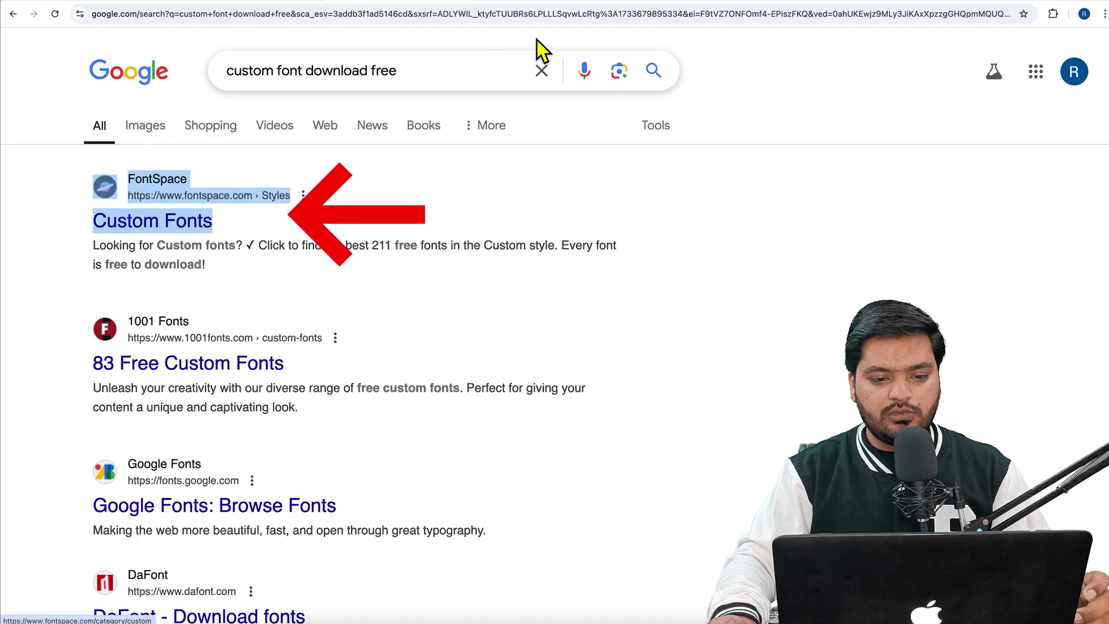
scroll(367, 280, "down", 1)
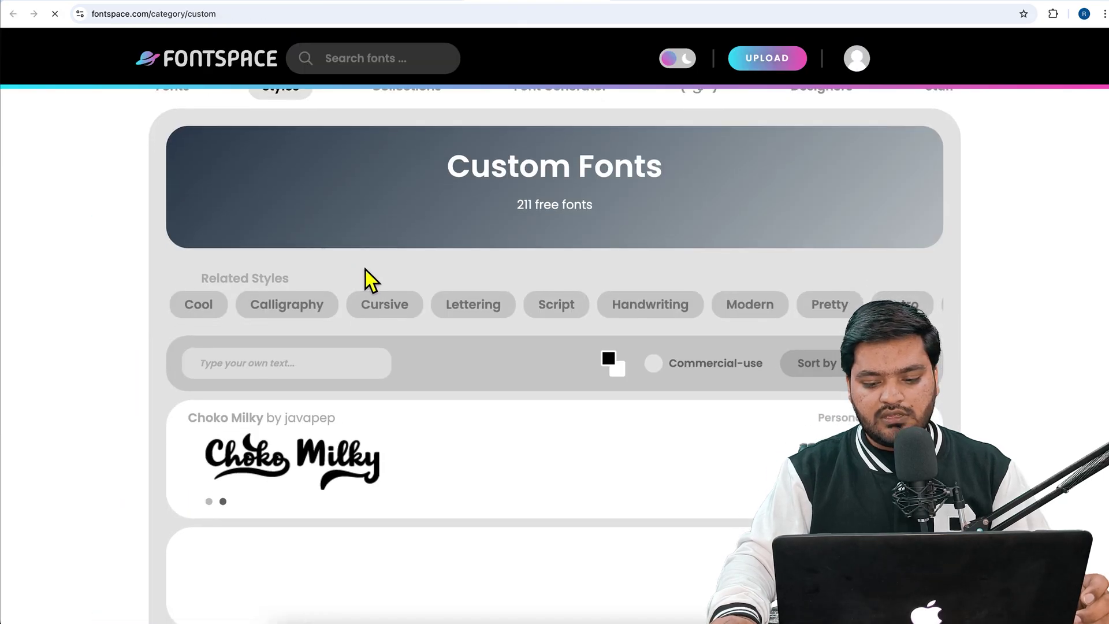
scroll(427, 413, "down", 5)
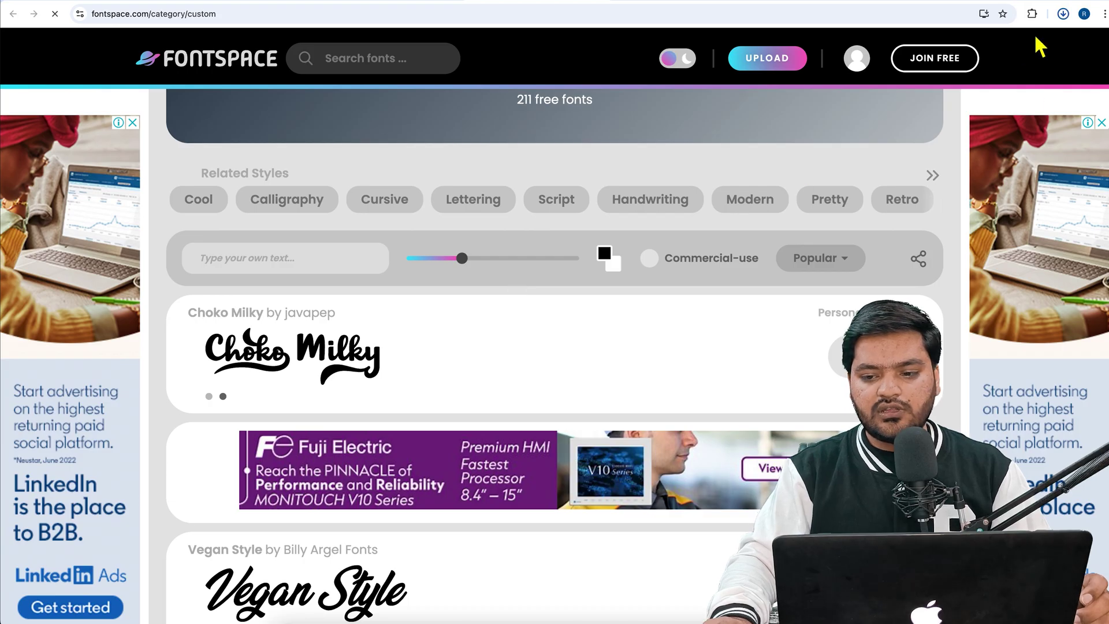
left_click(1063, 13)
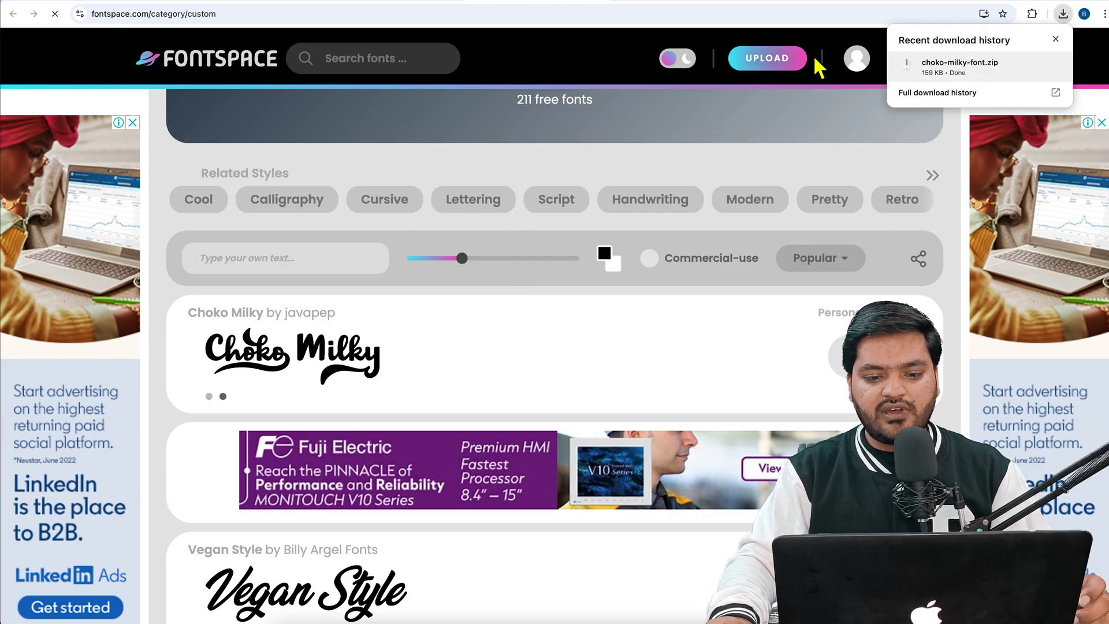
Show the downloaded choko-milky-font.zip in its Finder folder and extract the archive.
left_click(587, 5)
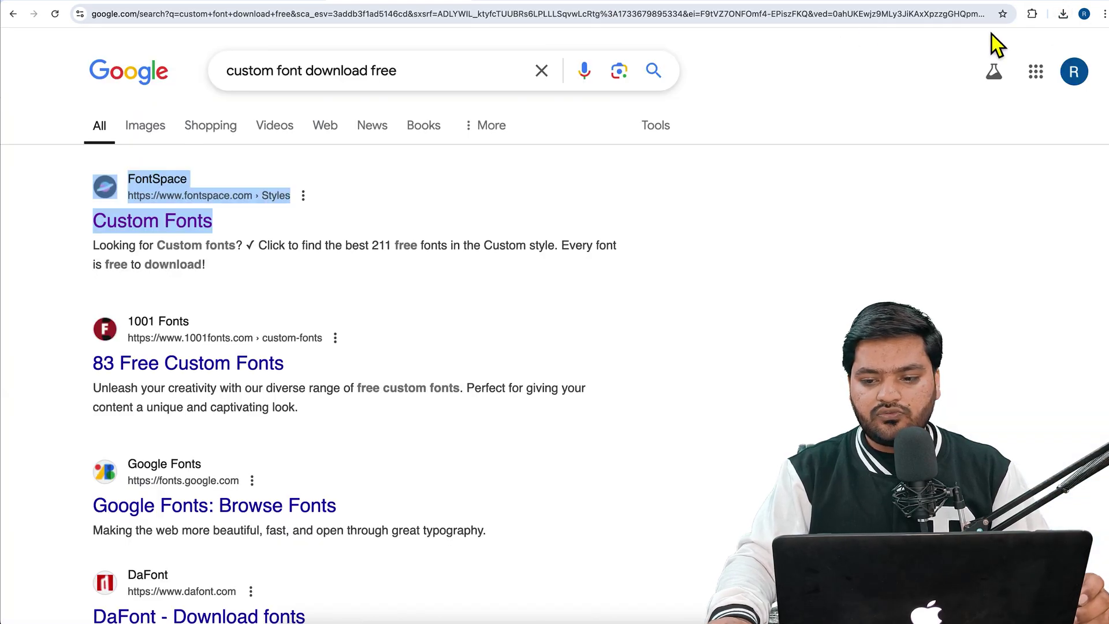
left_click(1062, 13)
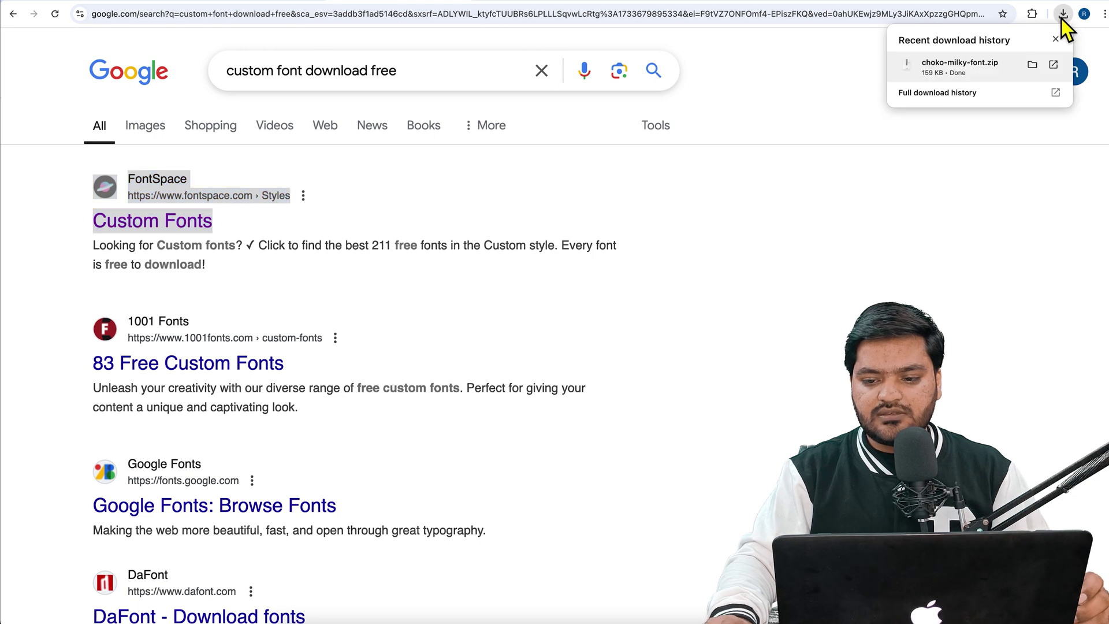
left_click(1038, 70)
right_click(476, 339)
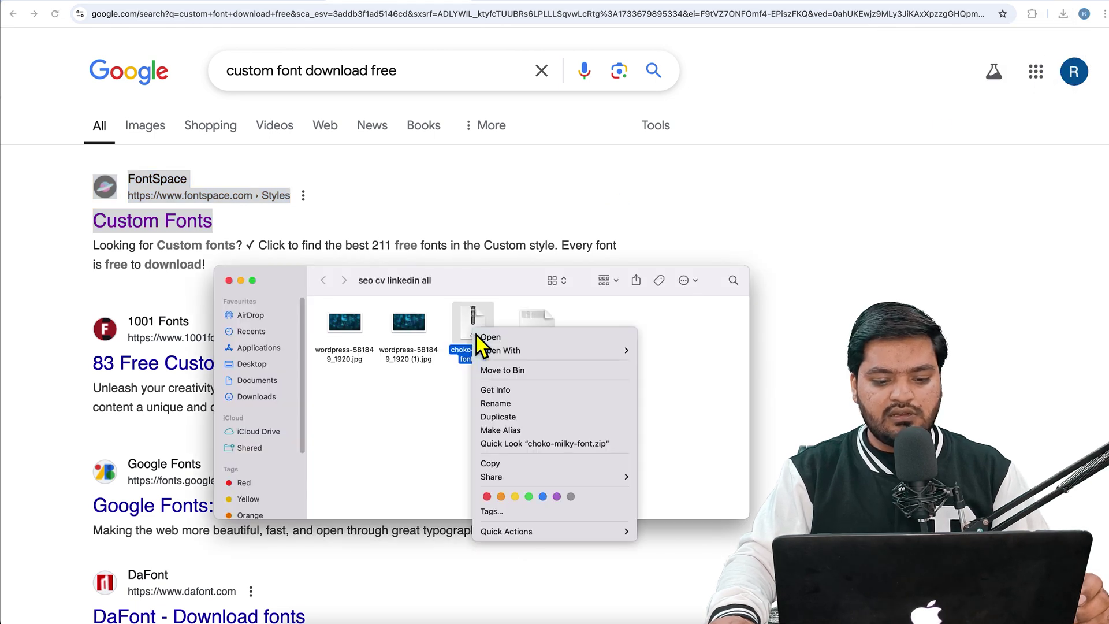
mouse_move(624, 351)
left_click(685, 352)
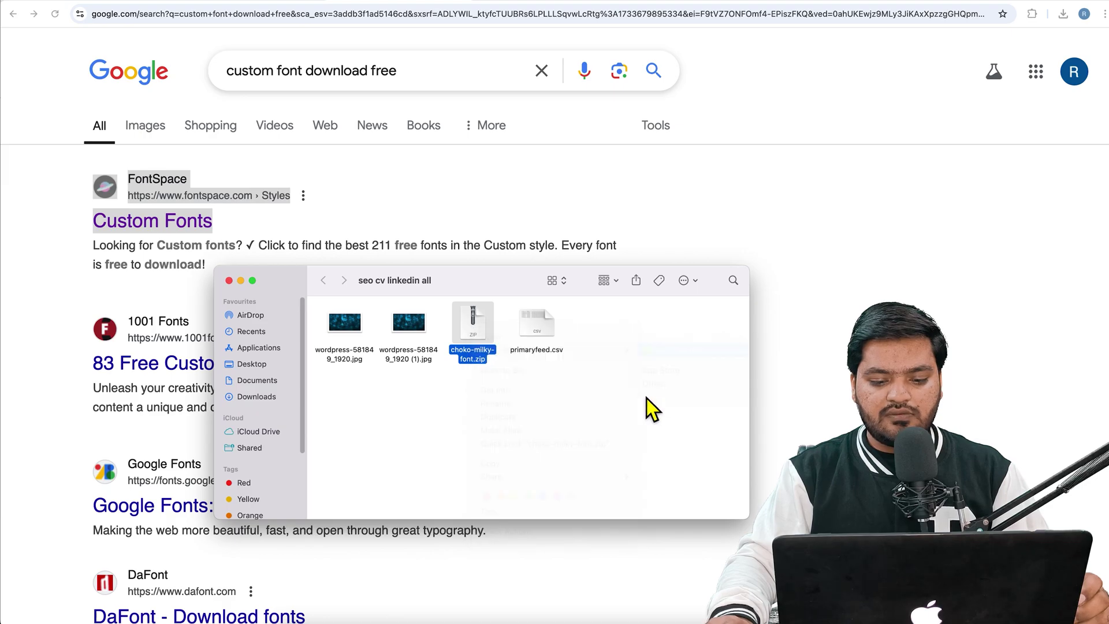
Open the extracted choko-milky-font folder in a new Finder tab to see its font files.
right_click(489, 347)
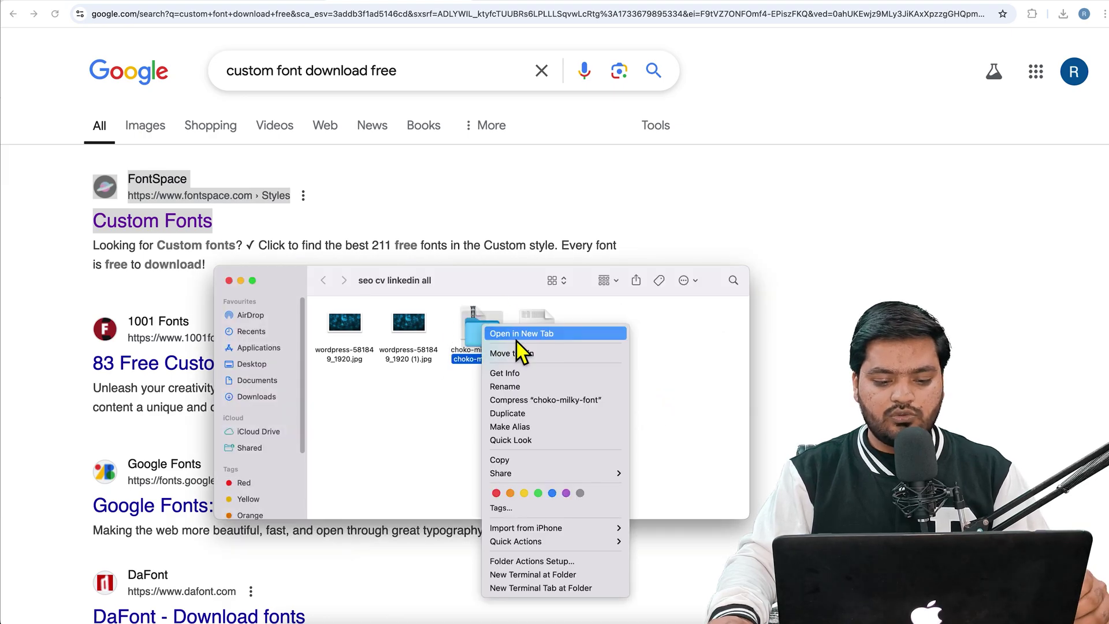
left_click(518, 338)
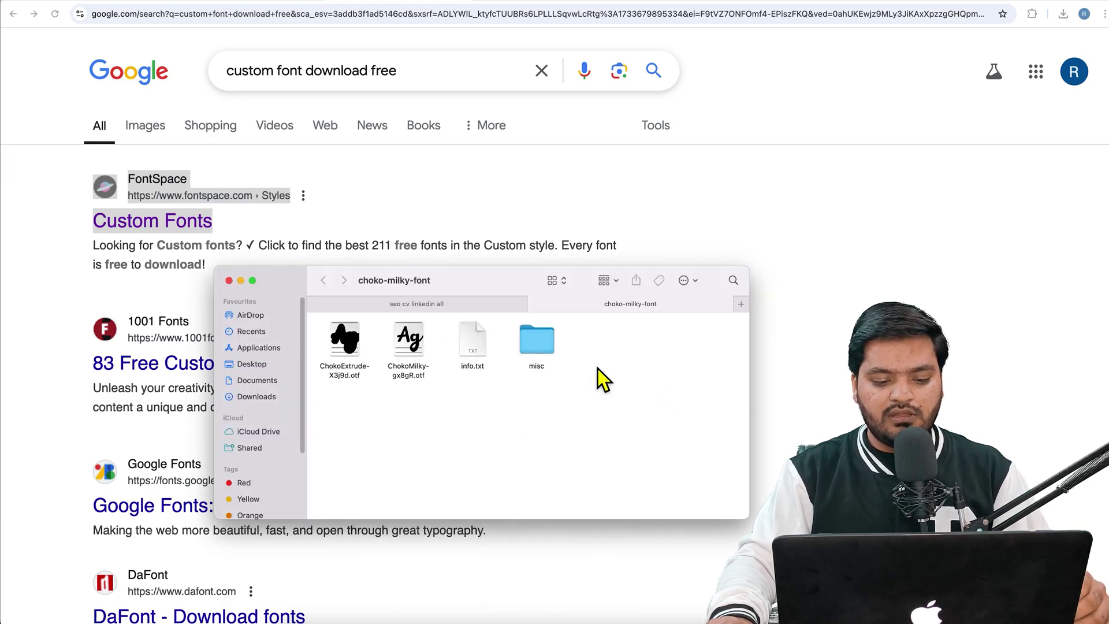
left_click_drag(598, 375, 360, 384)
left_click(383, 413)
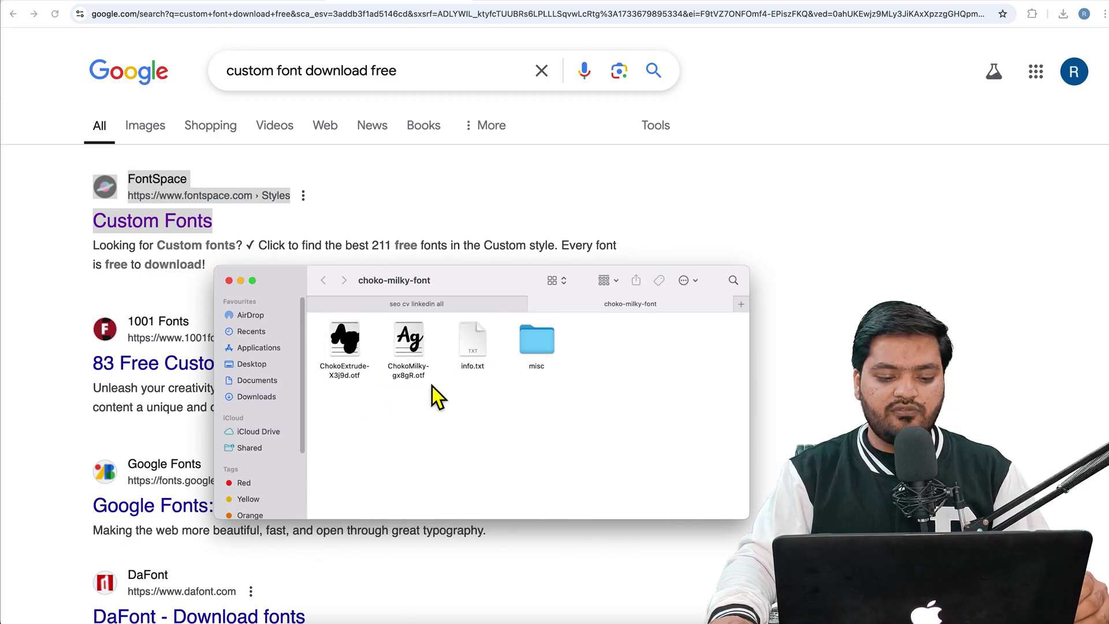
Check the contents of the misc folder in a separate tab and return to the choko-milky-font folder.
left_click(540, 354)
right_click(539, 355)
left_click(561, 357)
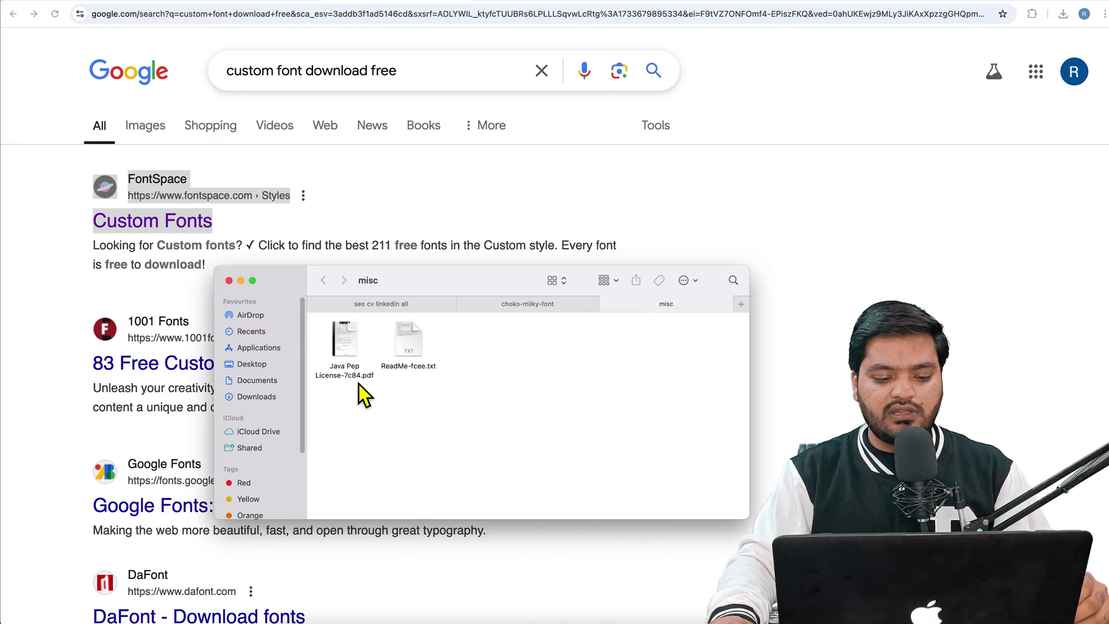
left_click(540, 310)
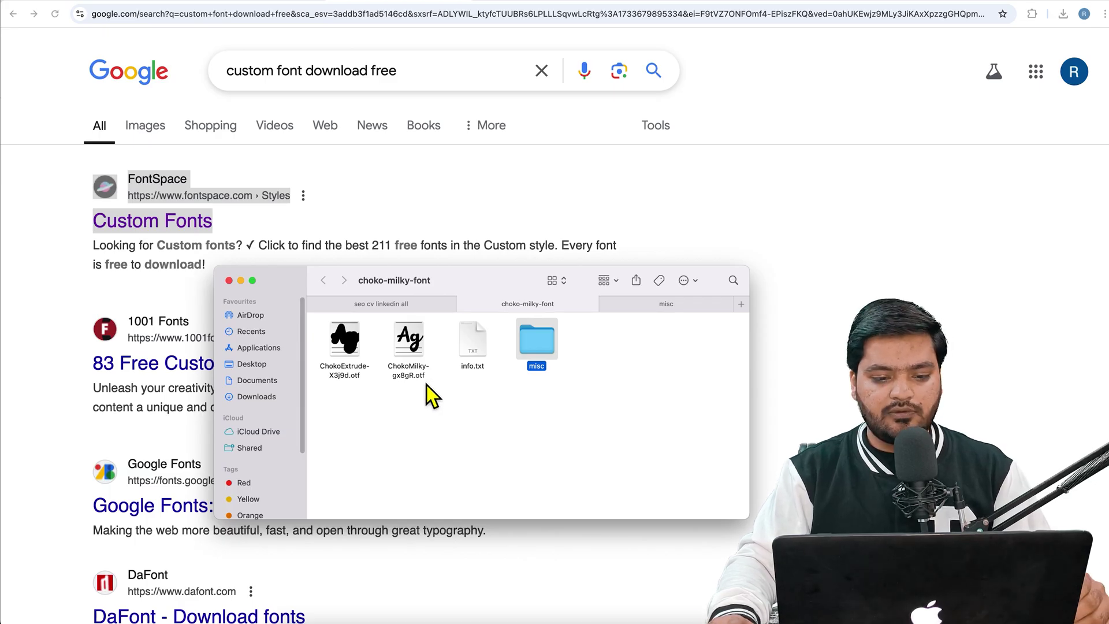
Switch to the WordPress dashboard in the browser and open the page for adding a new plugin.
left_click(353, 188)
left_click(112, 13)
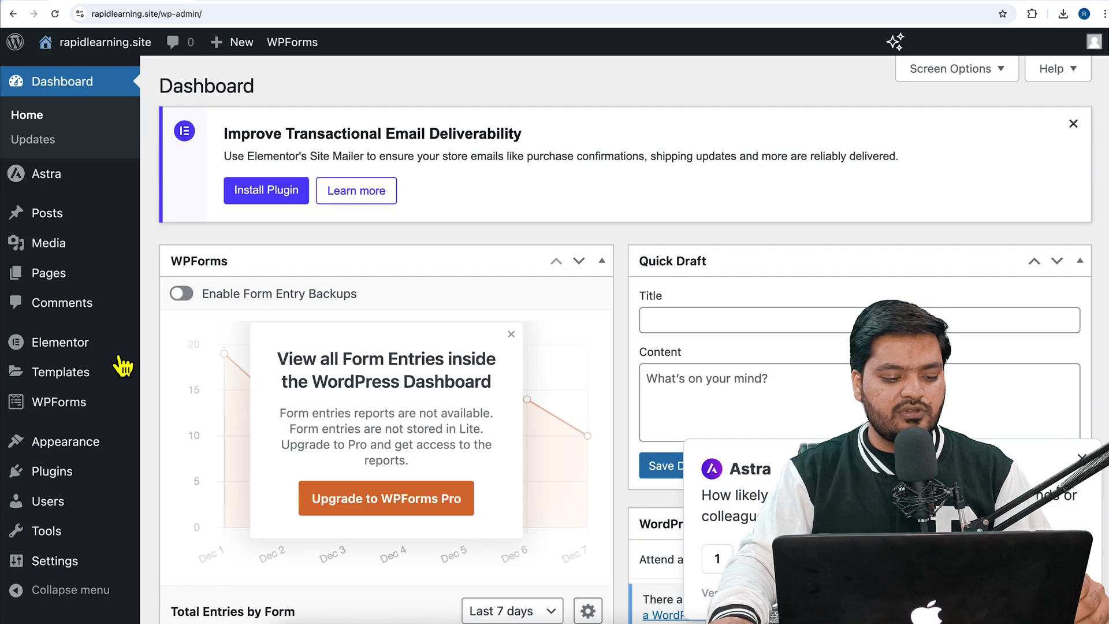
mouse_move(87, 485)
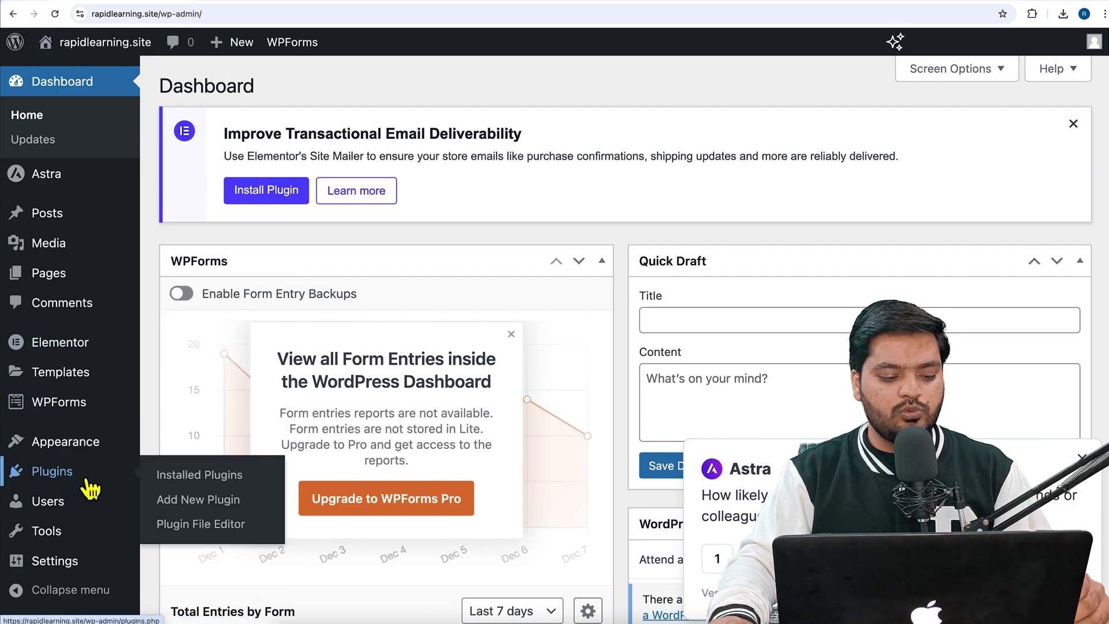
left_click(217, 517)
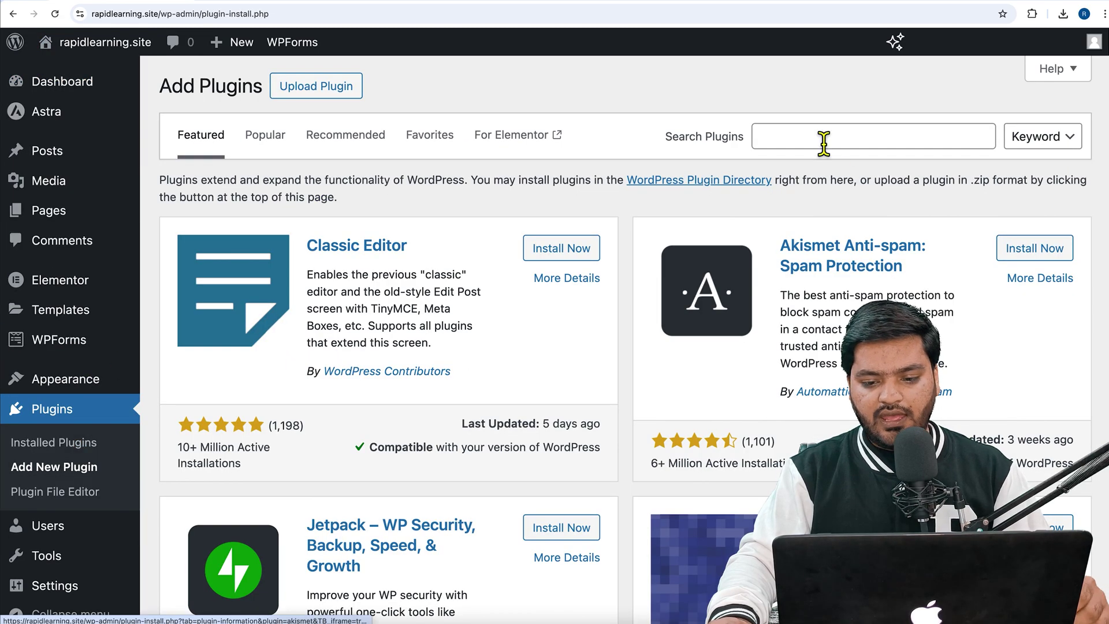
Search the plugin directory for "custom font".
left_click(823, 142)
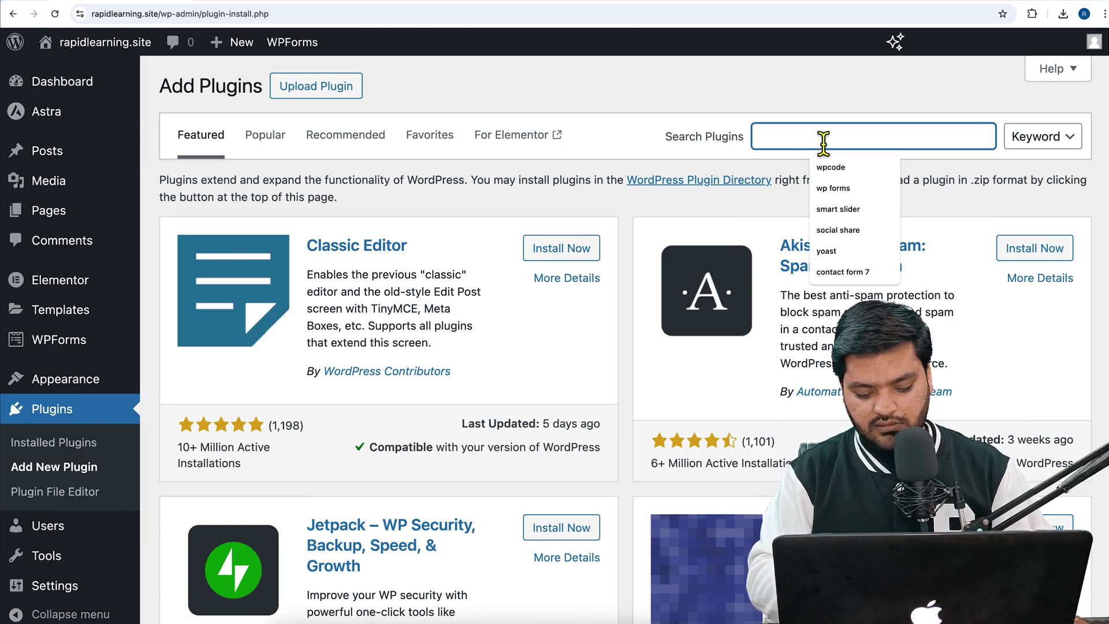
type("custome")
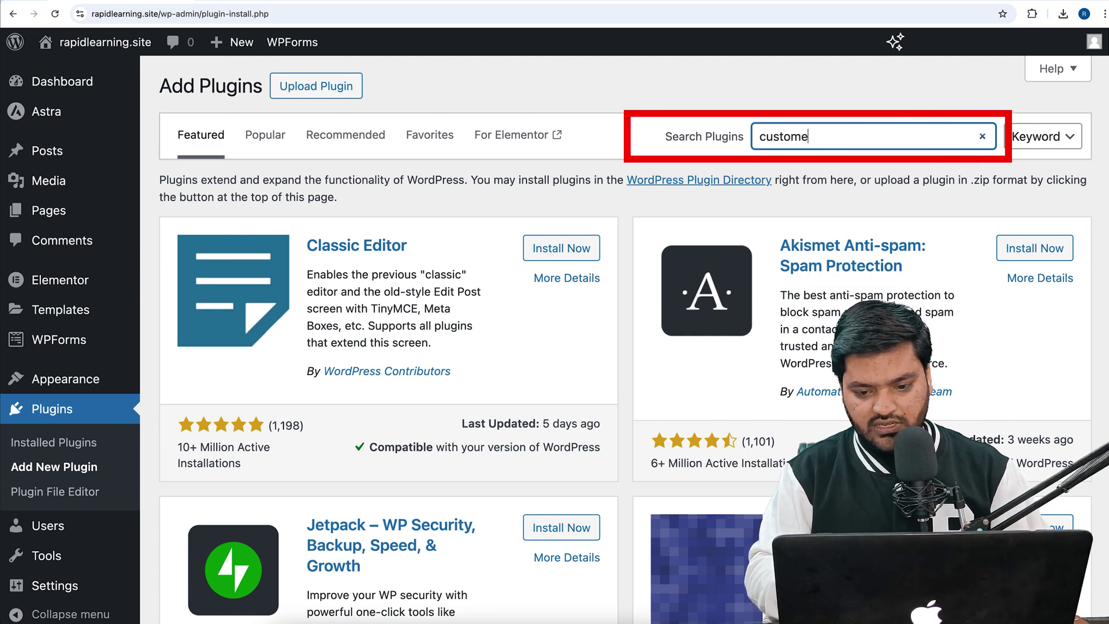
key("BackSpace")
type("font")
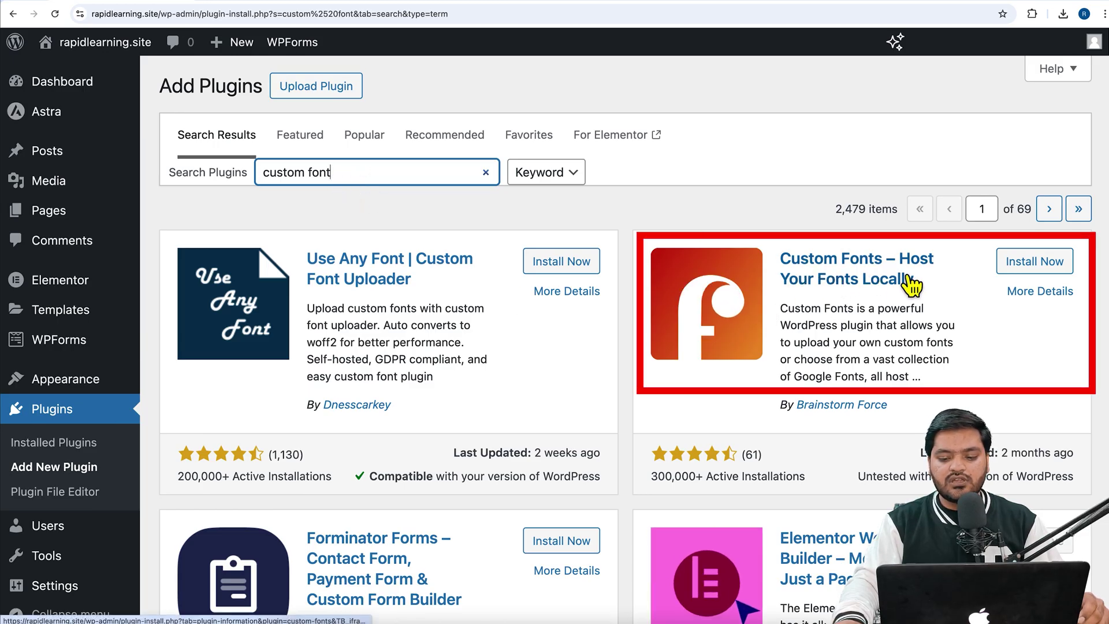
Install and activate the "Custom Fonts – Host Your Fonts Locally" plugin by Brainstorm Force.
left_click(1034, 261)
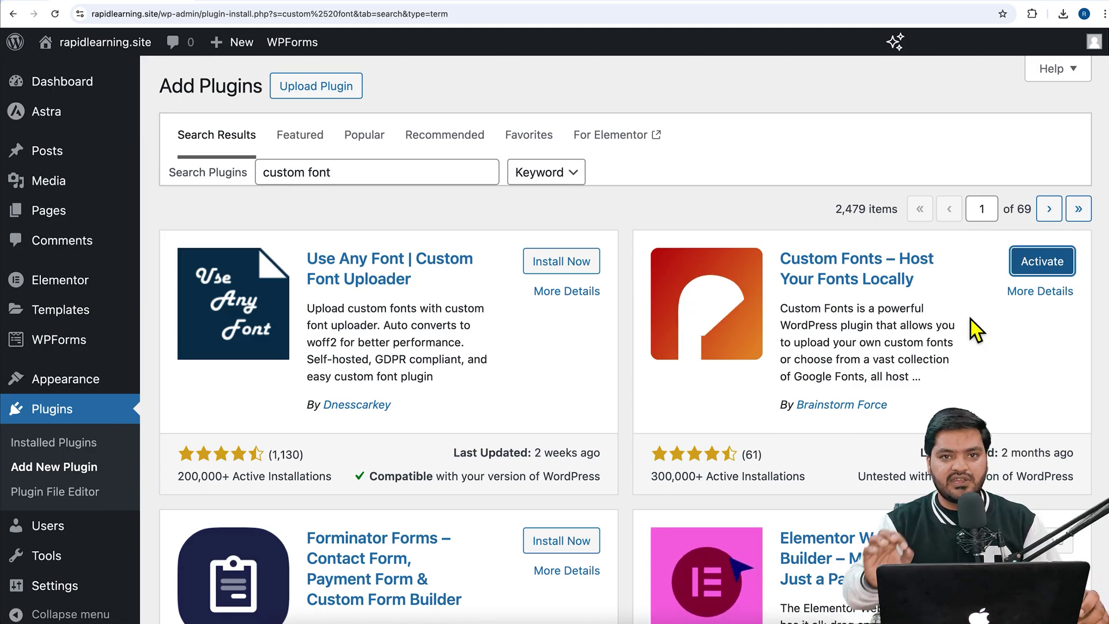
key("Return")
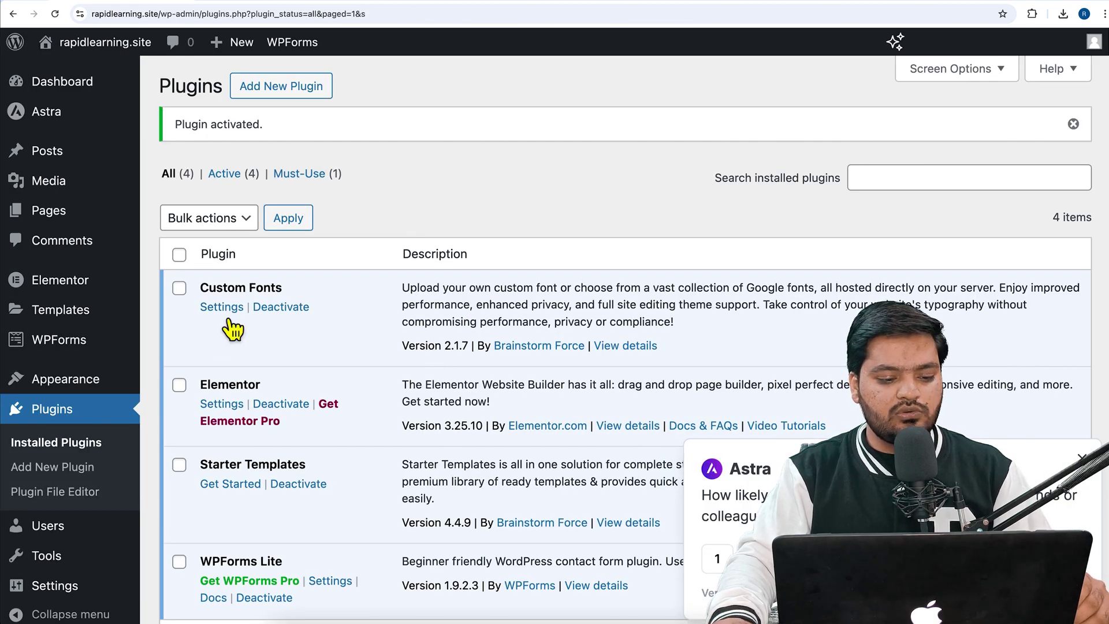
left_click(216, 297)
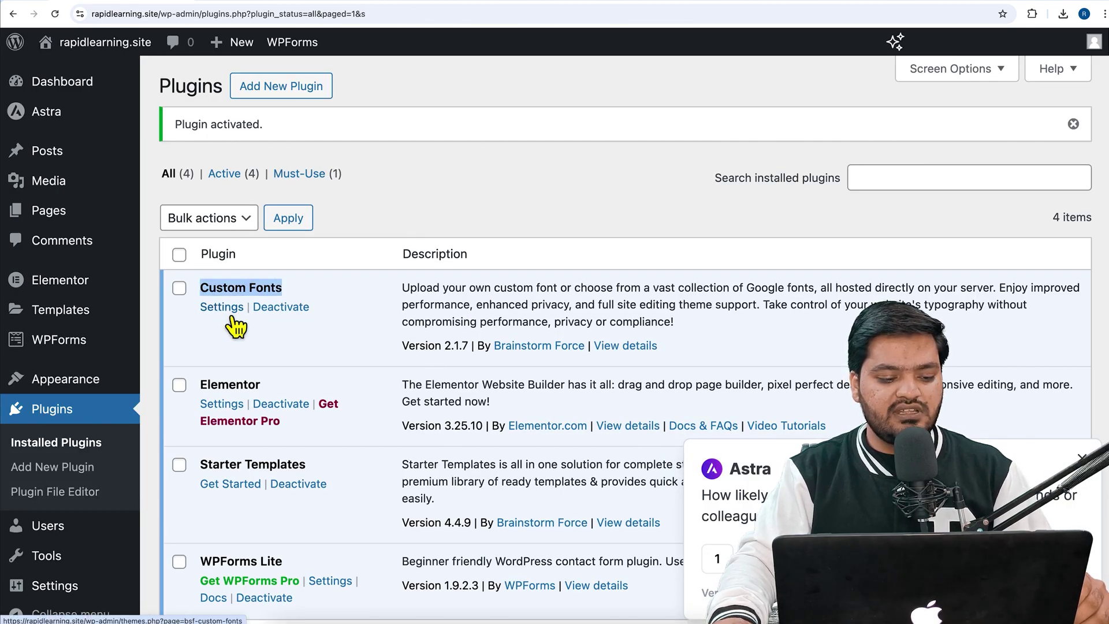
Open the Custom Fonts page of the WordPress admin and start adding a new local font.
mouse_move(103, 387)
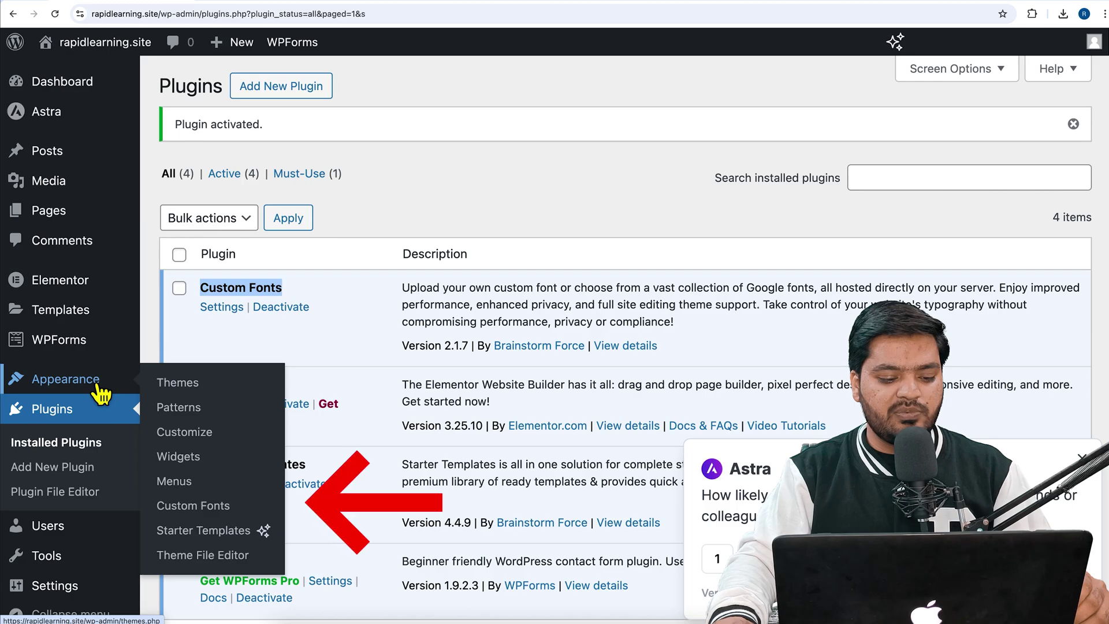
left_click(184, 508)
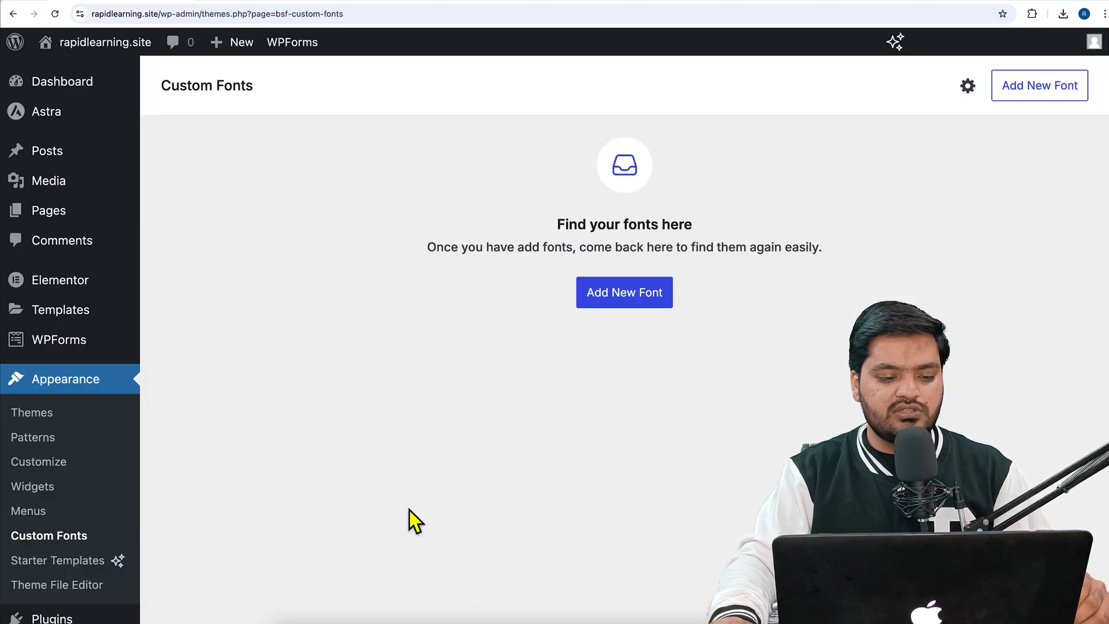
left_click(618, 302)
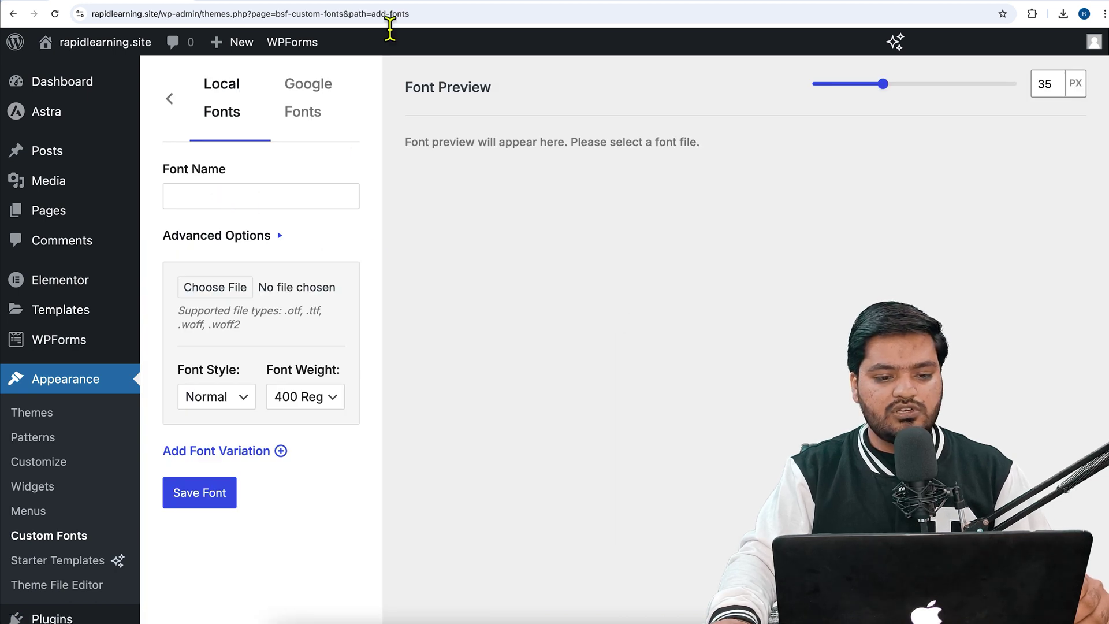
Name the new local font "choko" and expand its advanced options.
left_click(285, 621)
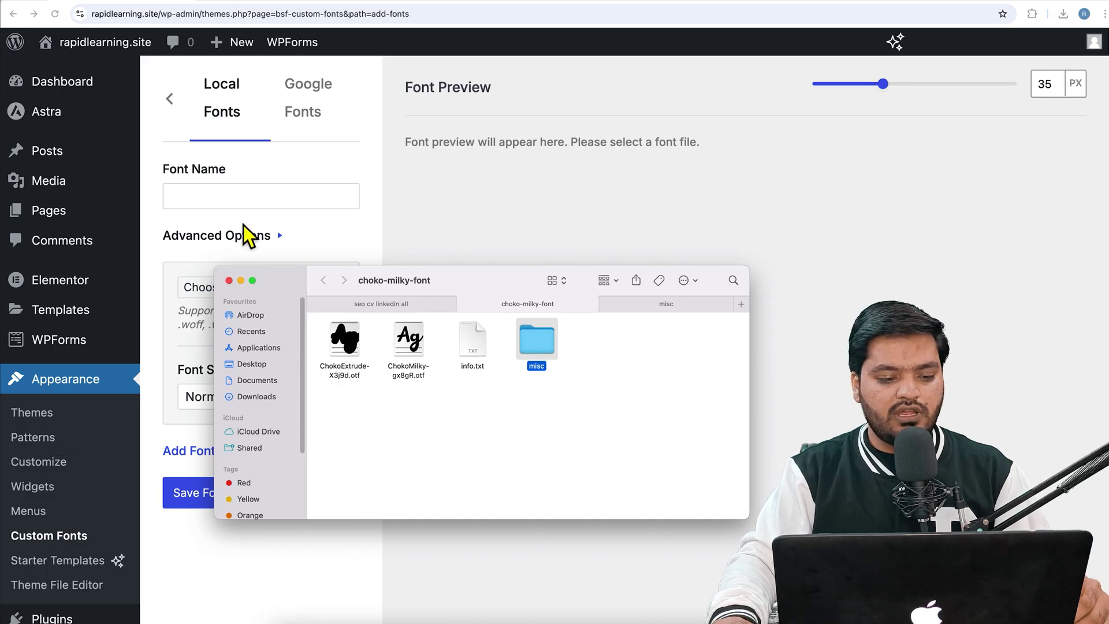
left_click(243, 202)
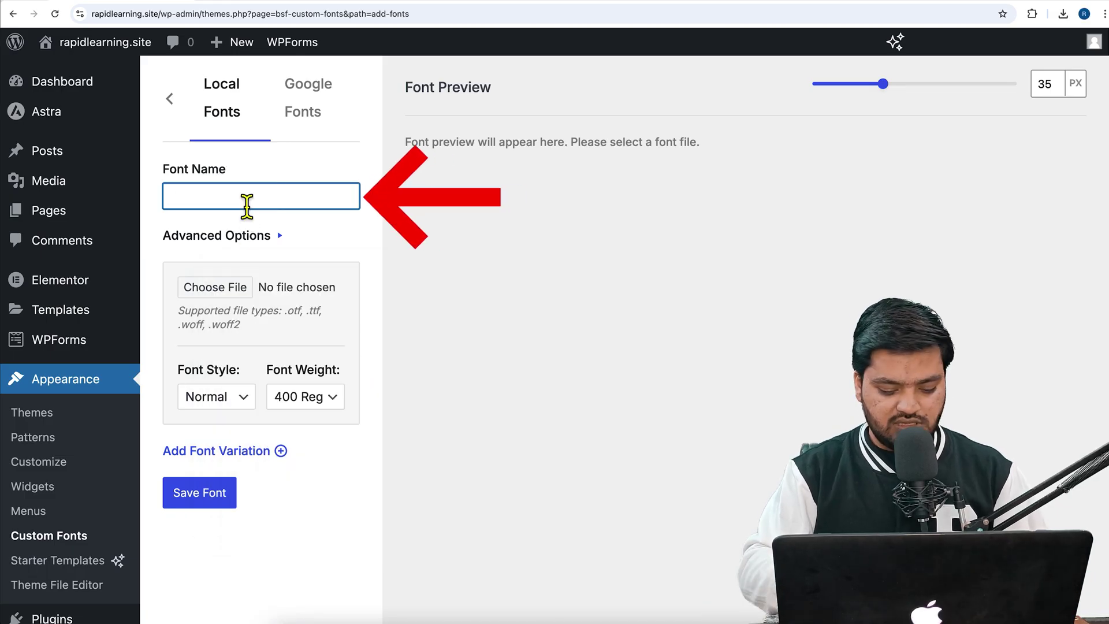
type("choko")
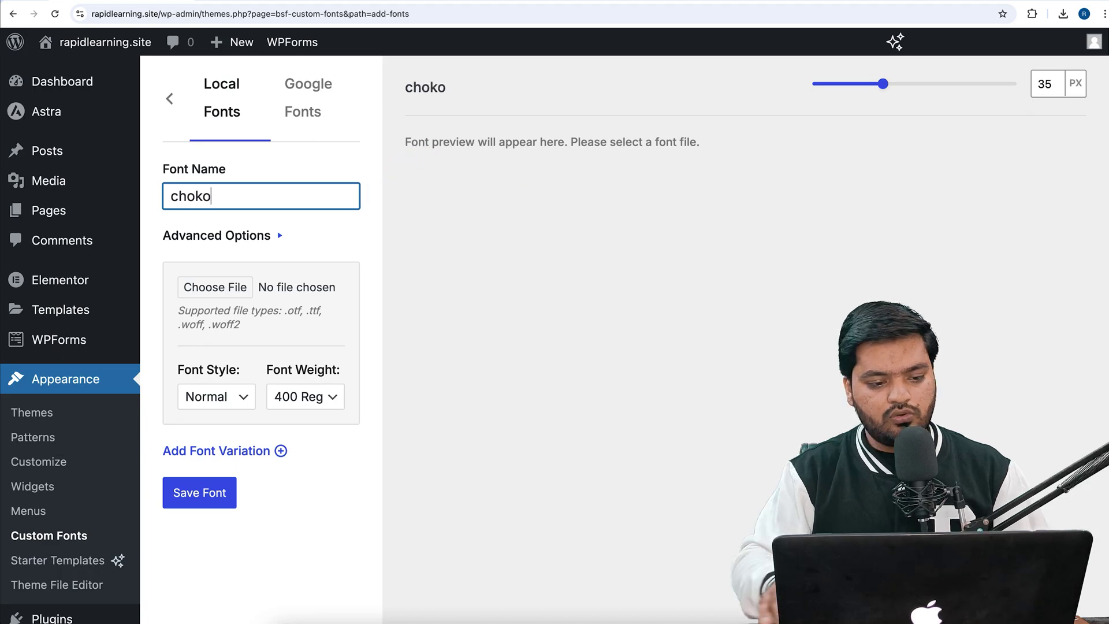
left_click(356, 243)
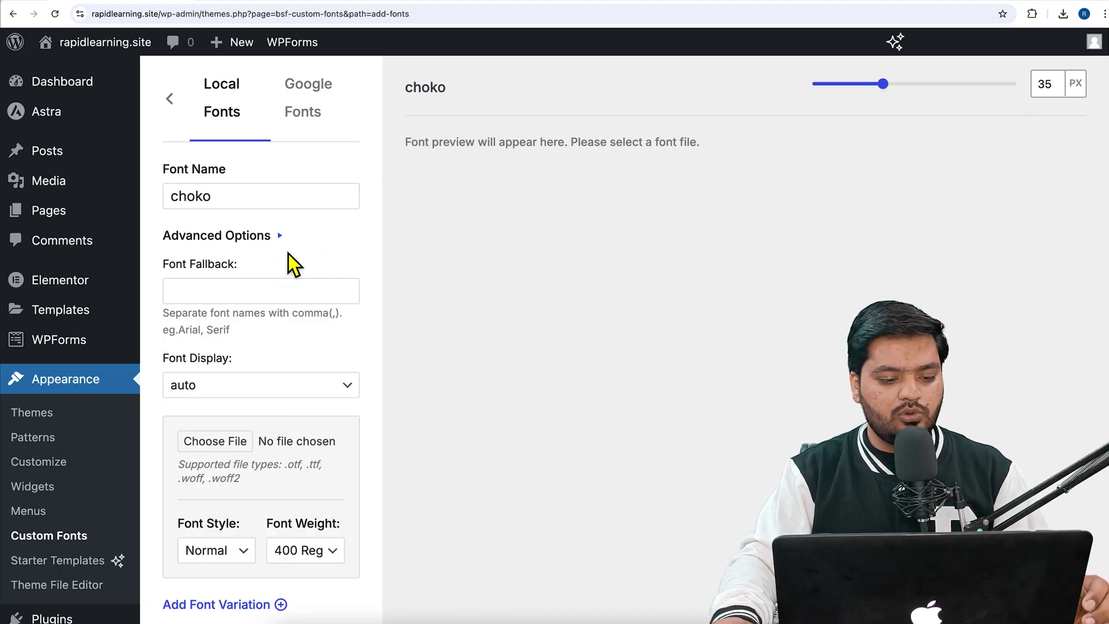
Upload ChokoMilky-gx8gR.otf from the choko-milky-font folder as the font file and check its preview text.
scroll(289, 306, "down", 3)
left_click(224, 342)
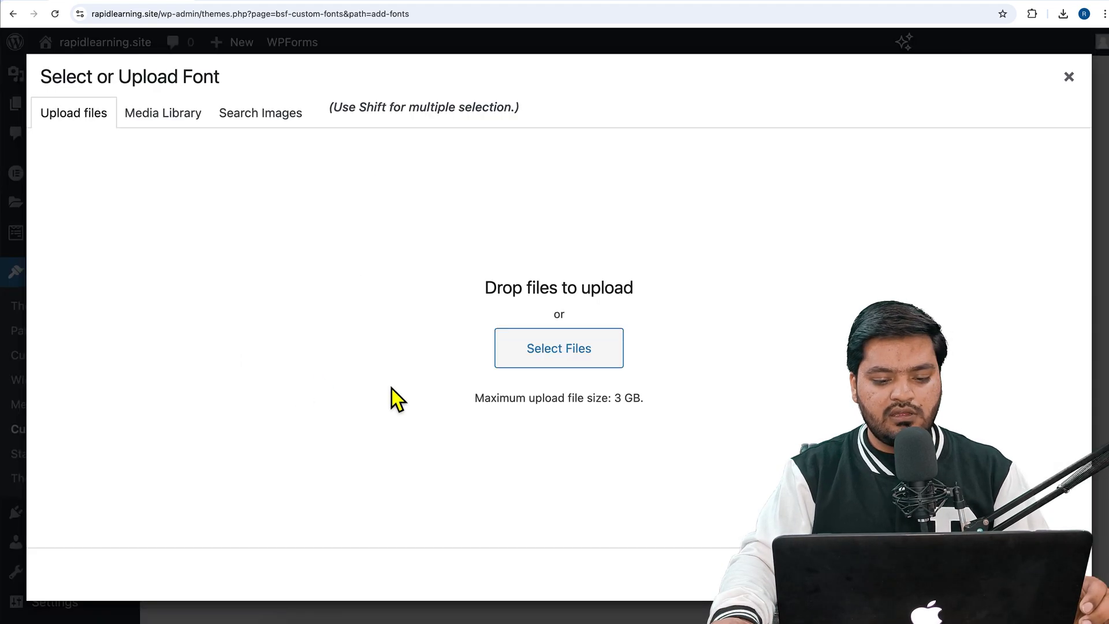
left_click(530, 364)
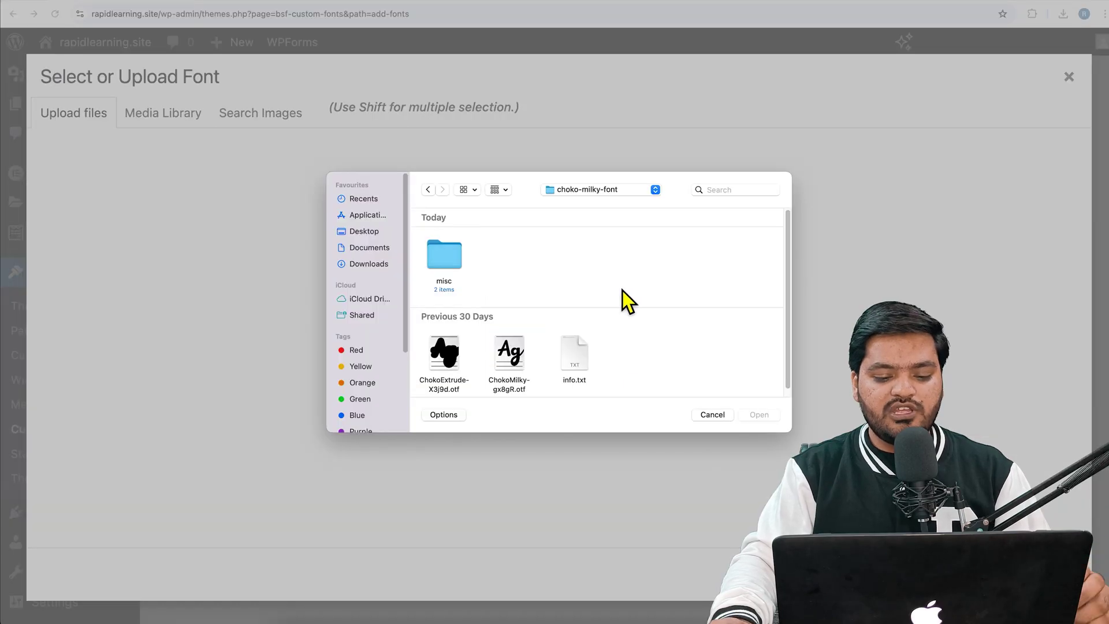
left_click(506, 384)
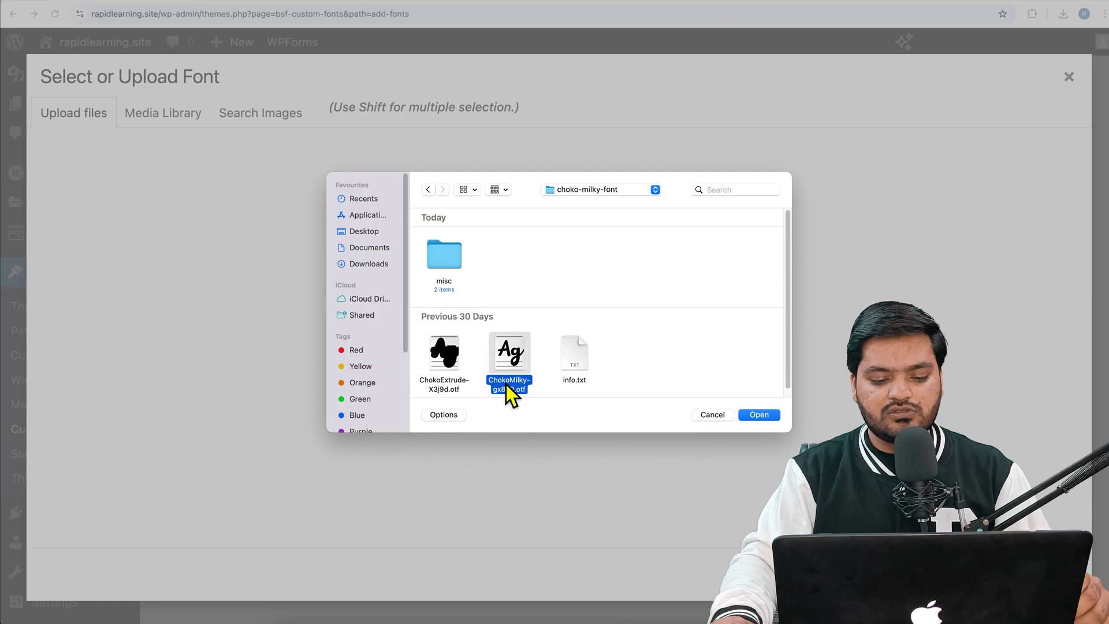
left_click(758, 416)
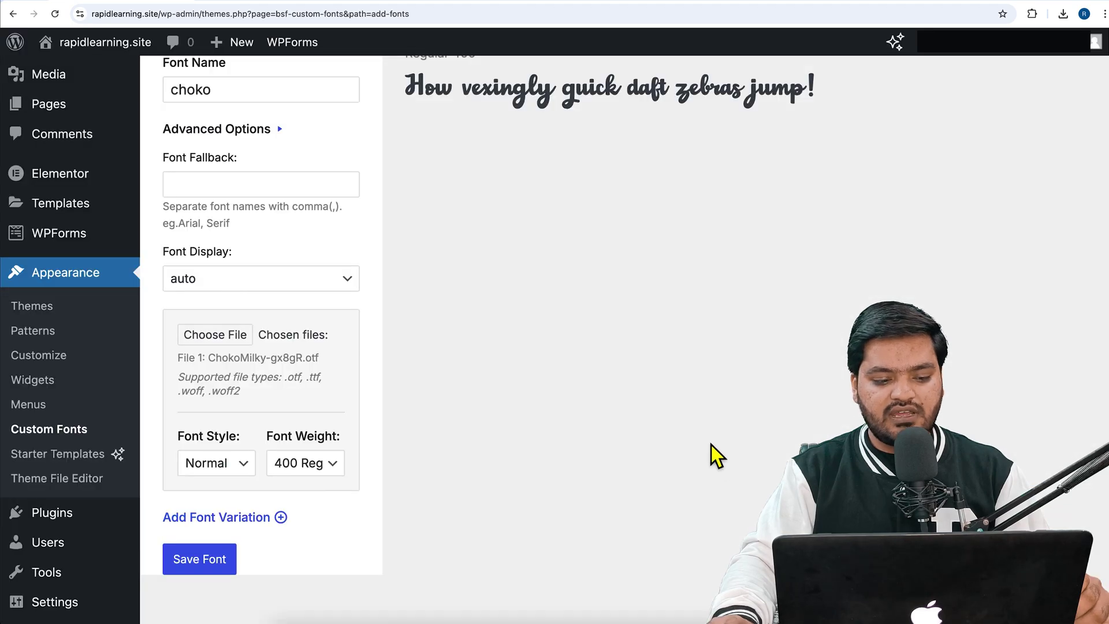
scroll(414, 221, "up", 2)
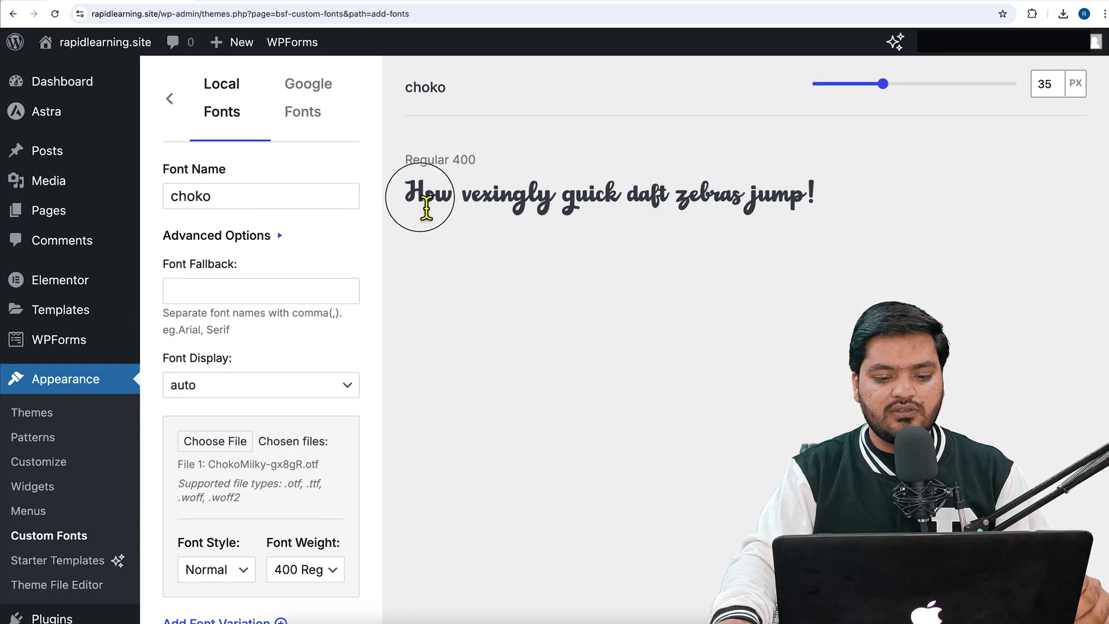
left_click_drag(427, 206, 787, 214)
Set the font style of the uploaded file to Oblique.
scroll(594, 359, "down", 3)
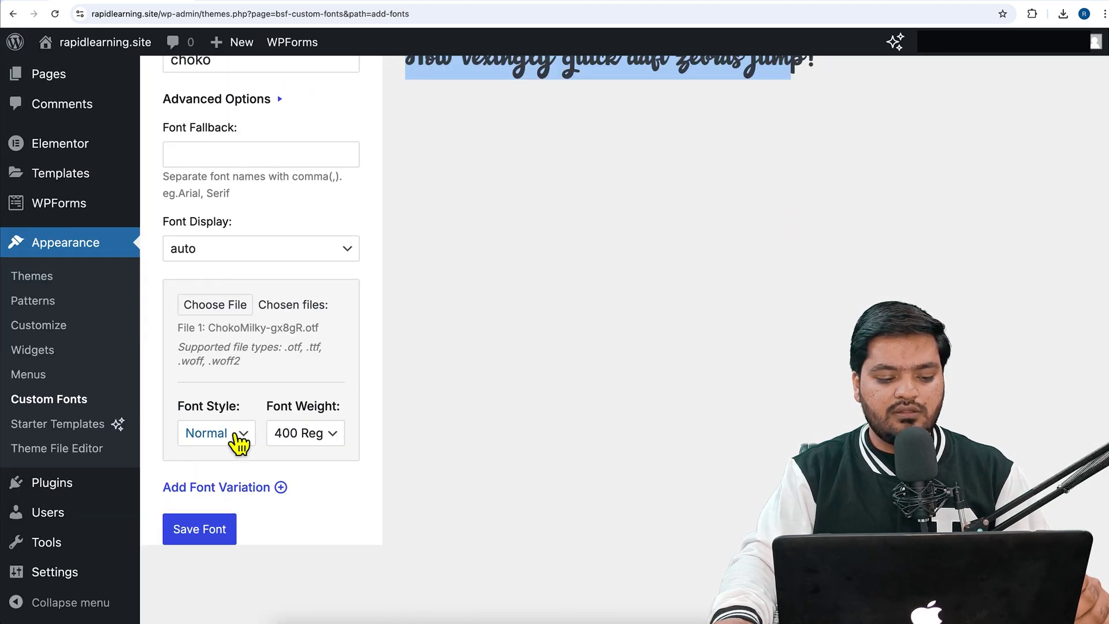
left_click(242, 445)
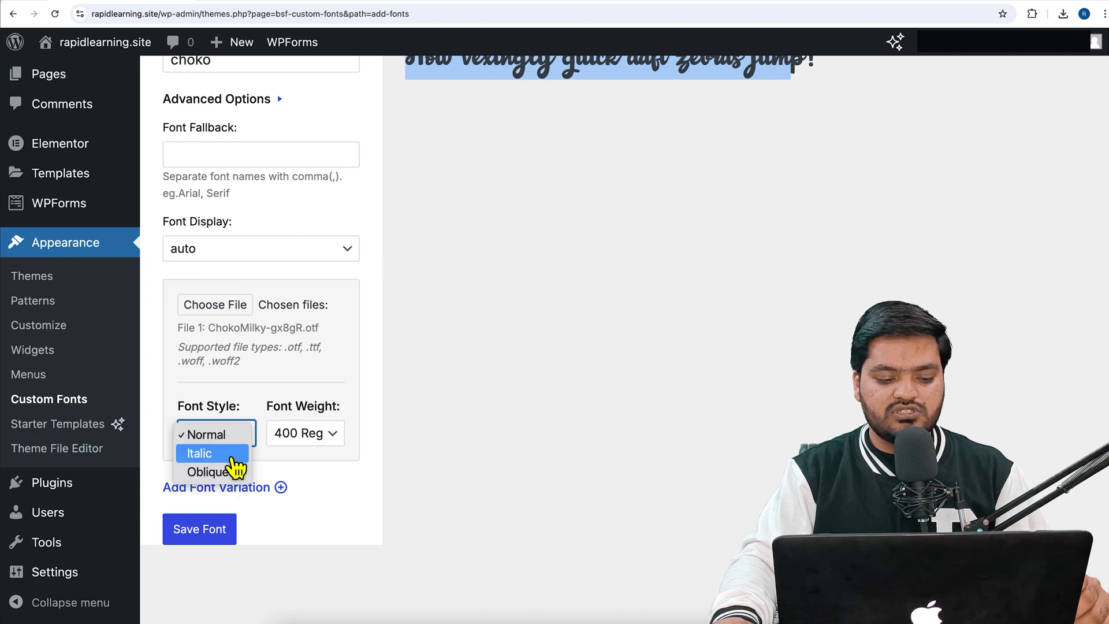
left_click(236, 453)
left_click(240, 442)
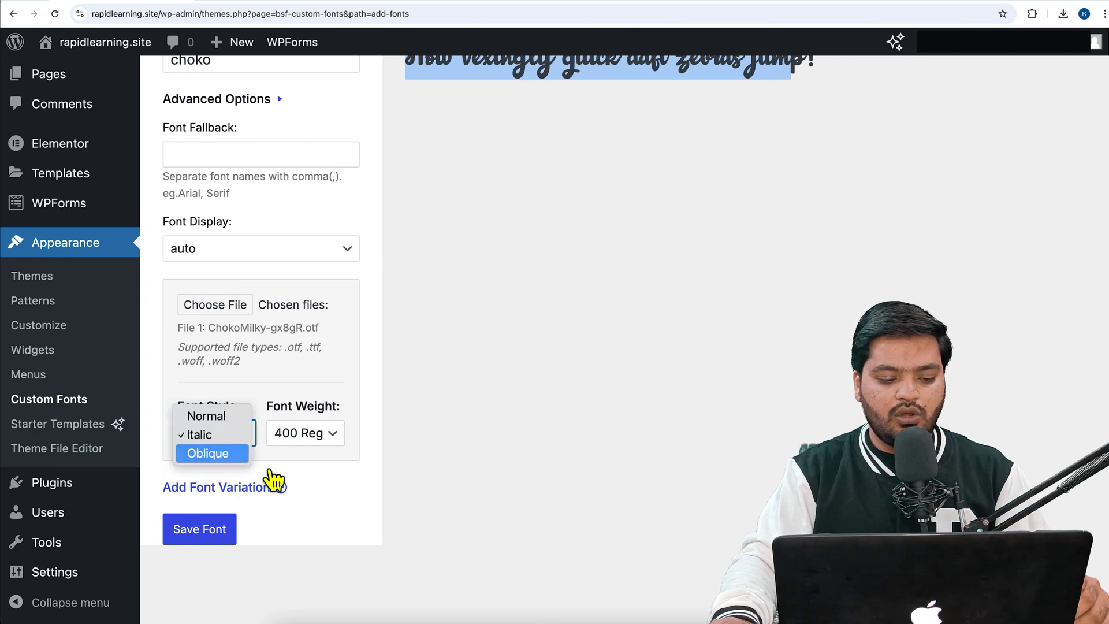
key("Return")
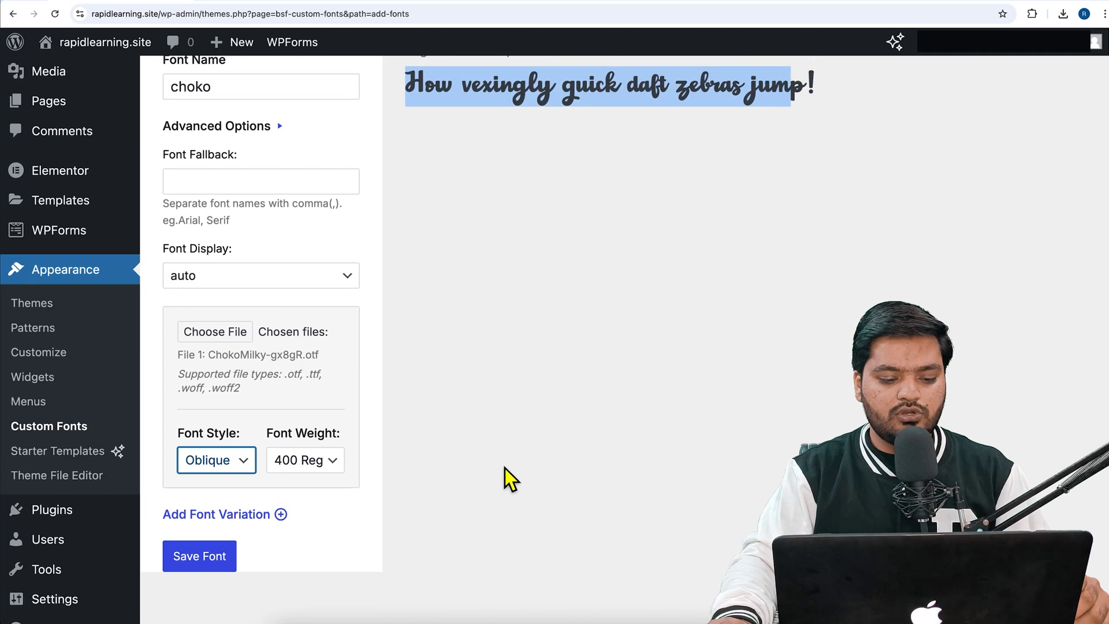
Set the font weight to 600 Semi-Bold and save the font.
left_click(307, 484)
key("Up")
key("Up")
key("Up")
key("Return")
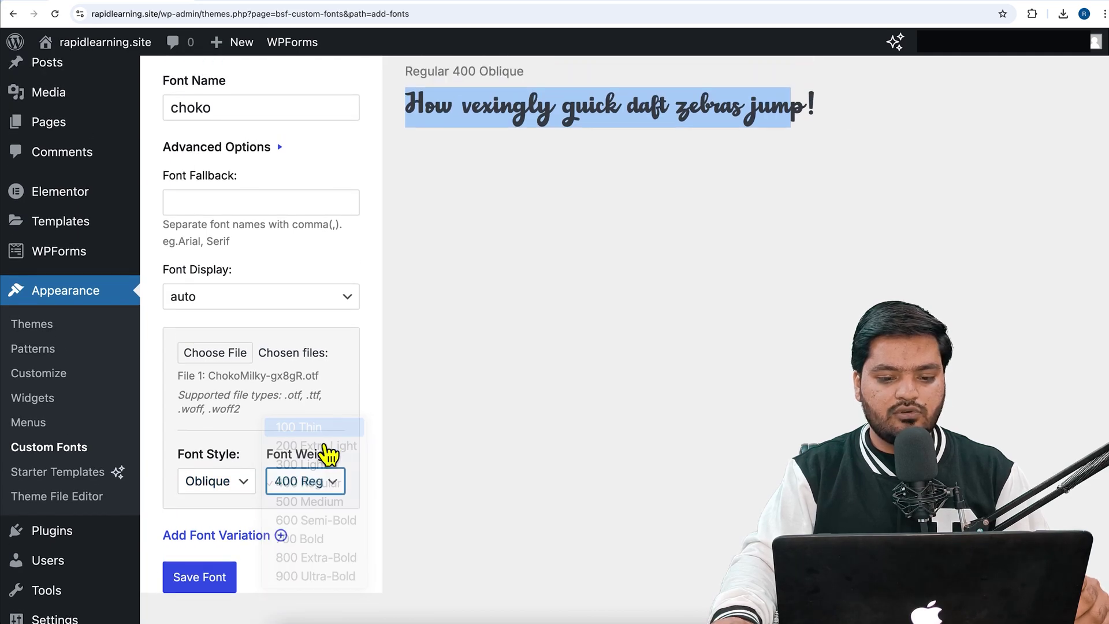
left_click(329, 490)
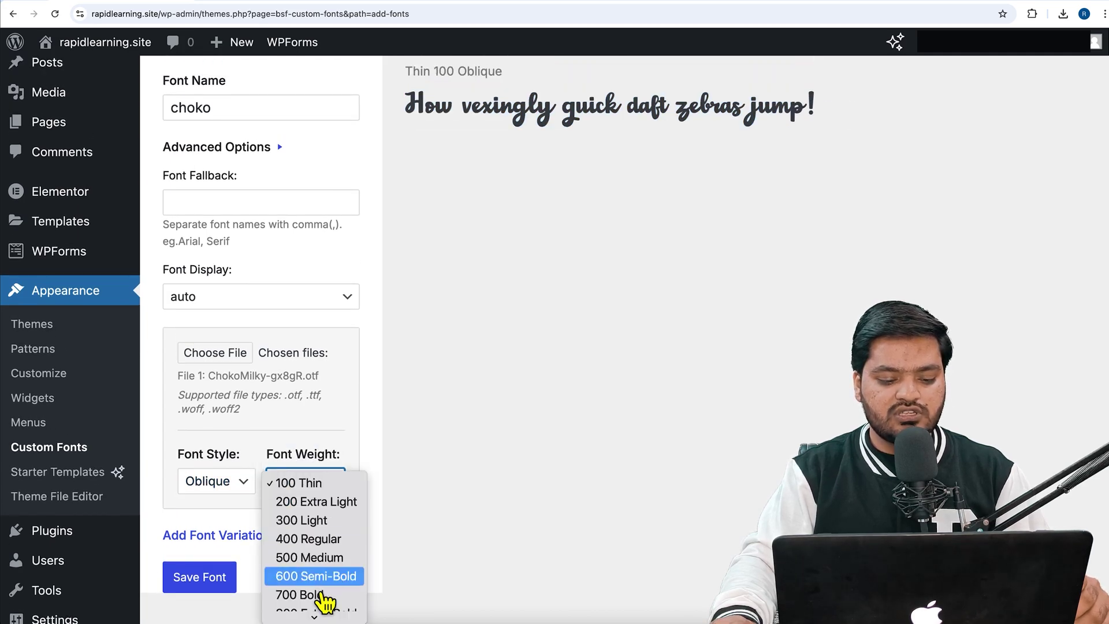
left_click(319, 577)
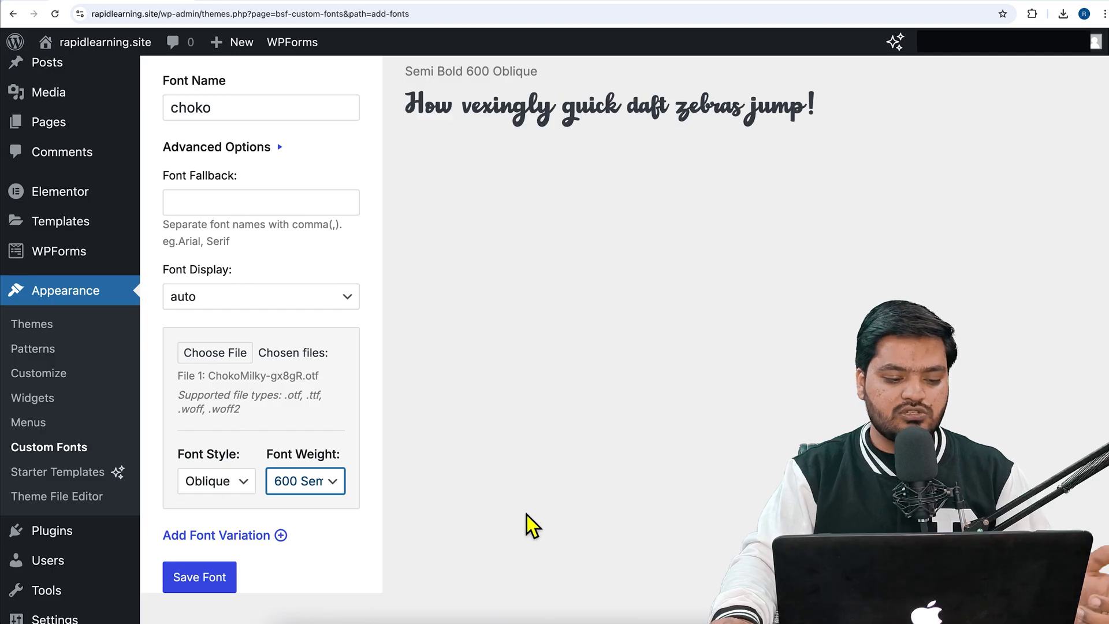
scroll(271, 566, "down", 1)
left_click(219, 590)
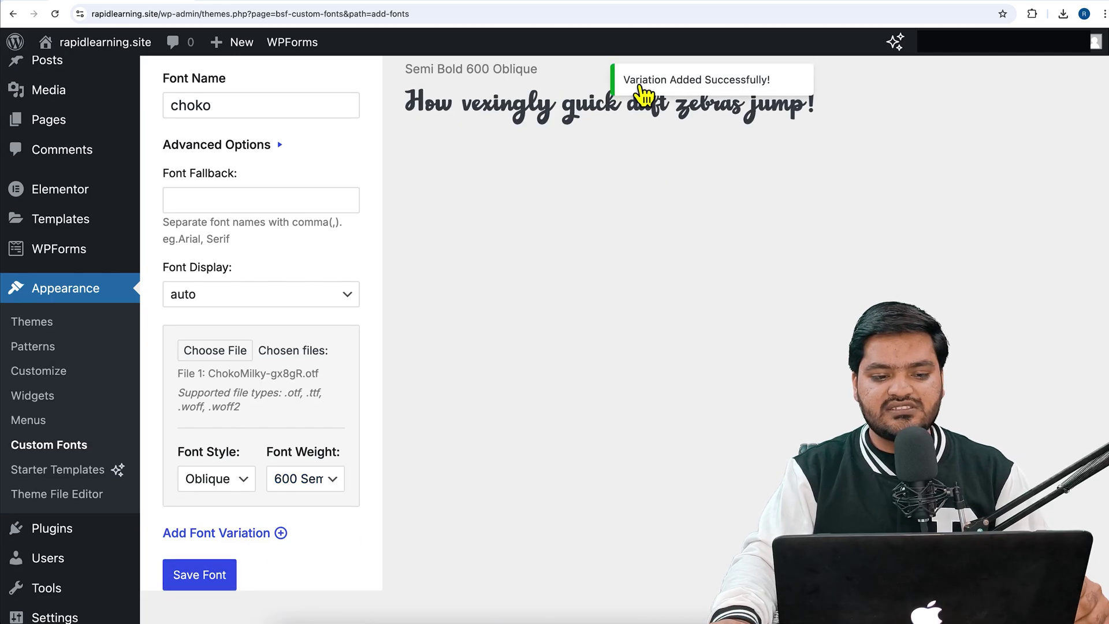
Switch to the site's home page, open it for editing with Elementor and dismiss the notifications pop-up.
left_click(266, 3)
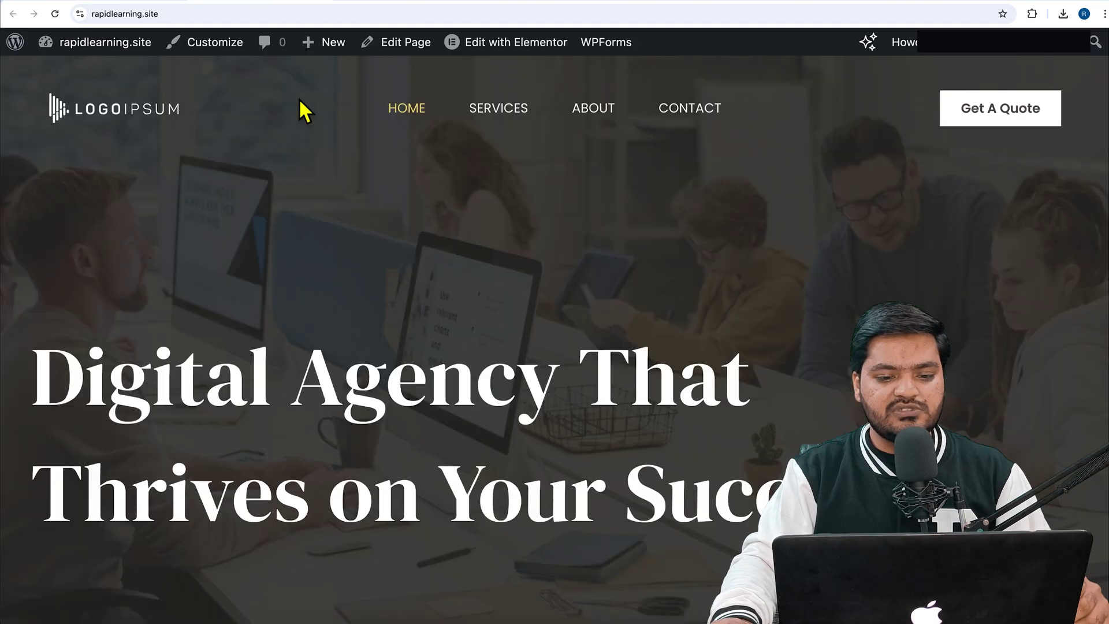
left_click(74, 35)
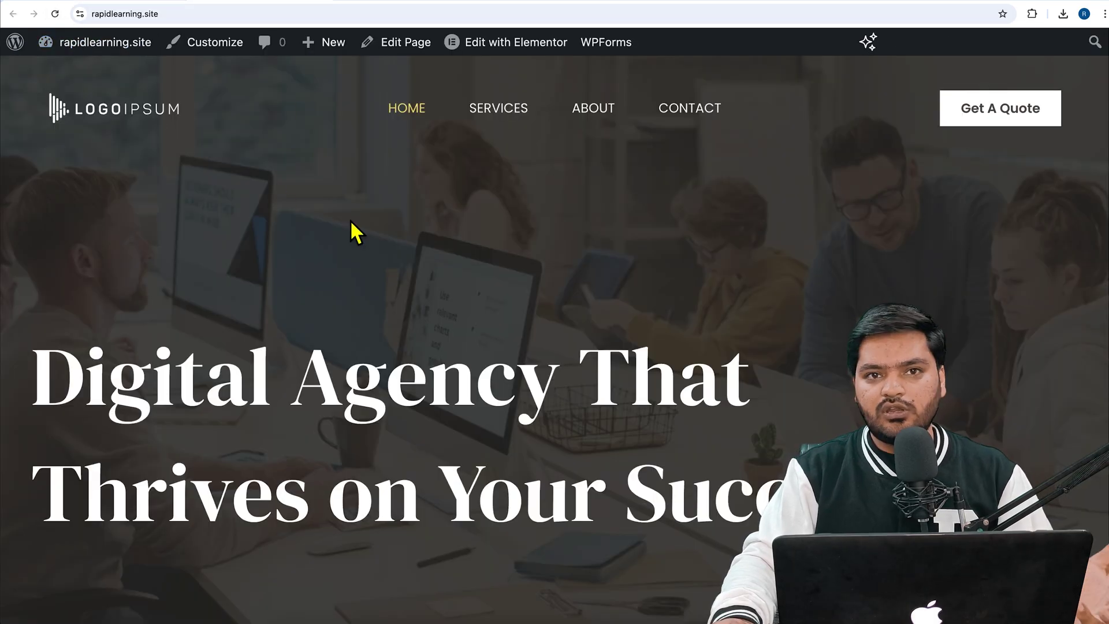
left_click(490, 46)
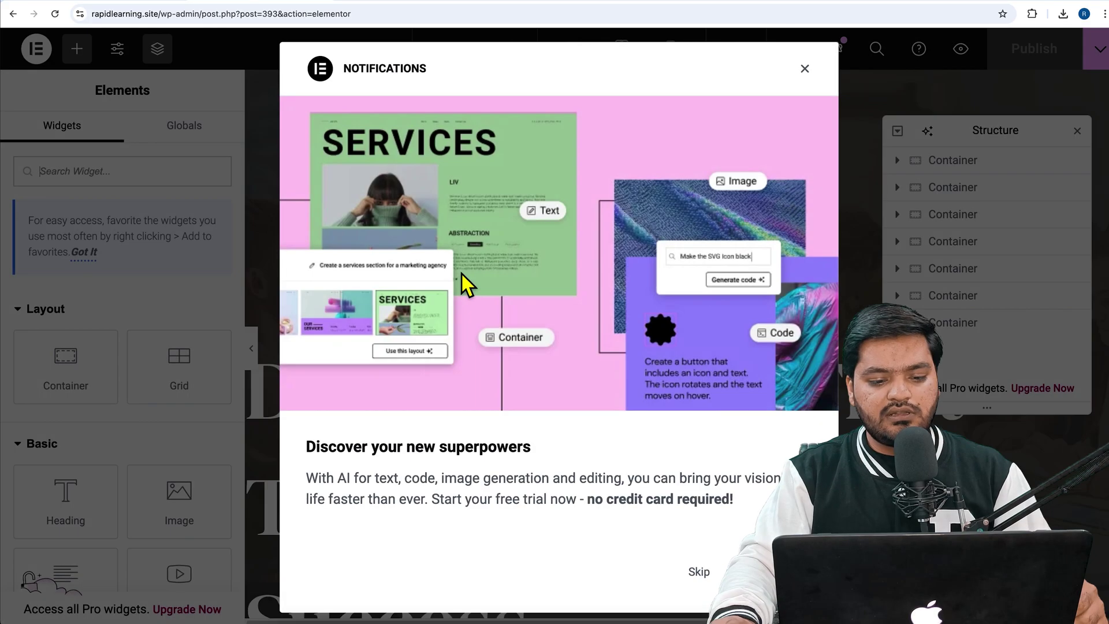
left_click(805, 69)
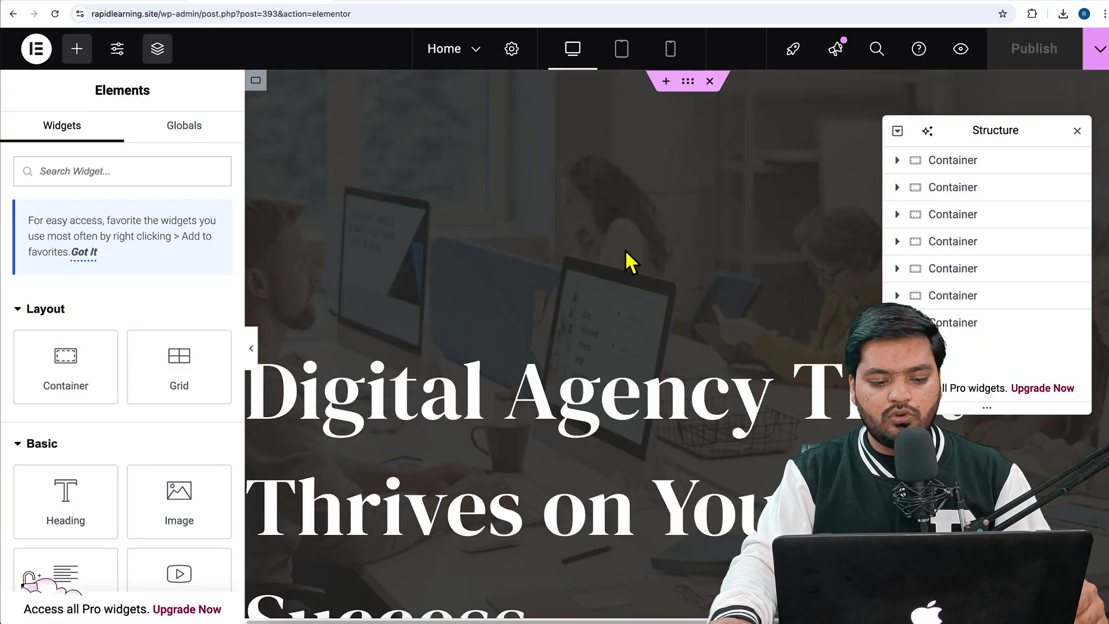
Set the typography family of the "Digital Agency That Thrives on Your Success" heading to choko and dismiss the Global Fonts tip.
left_click(543, 338)
left_click(123, 149)
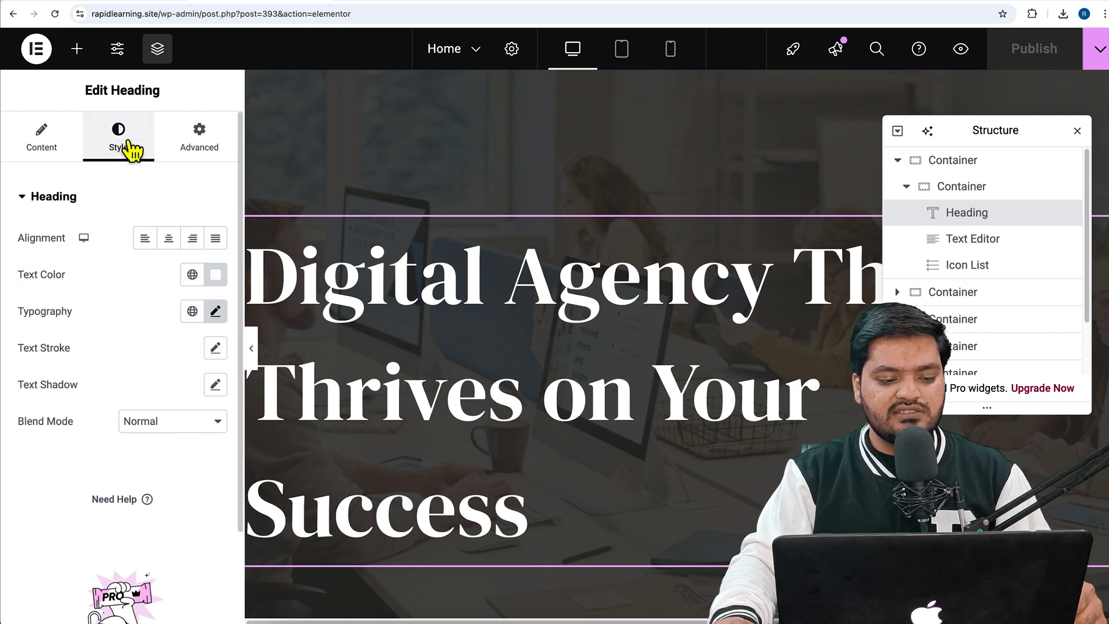
left_click(215, 312)
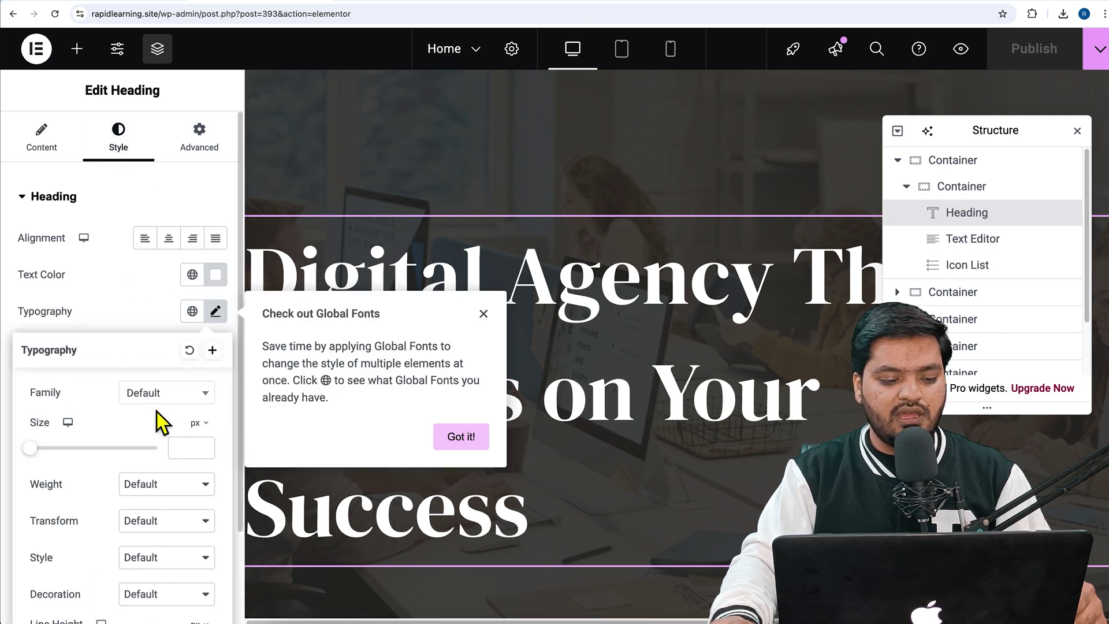
left_click(181, 402)
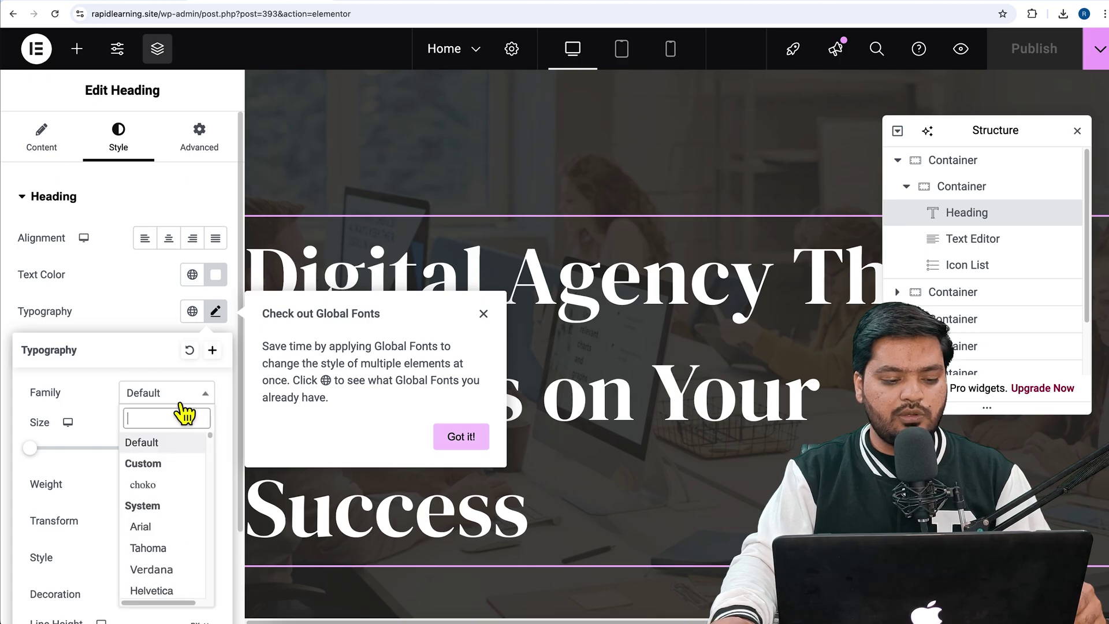
left_click(180, 401)
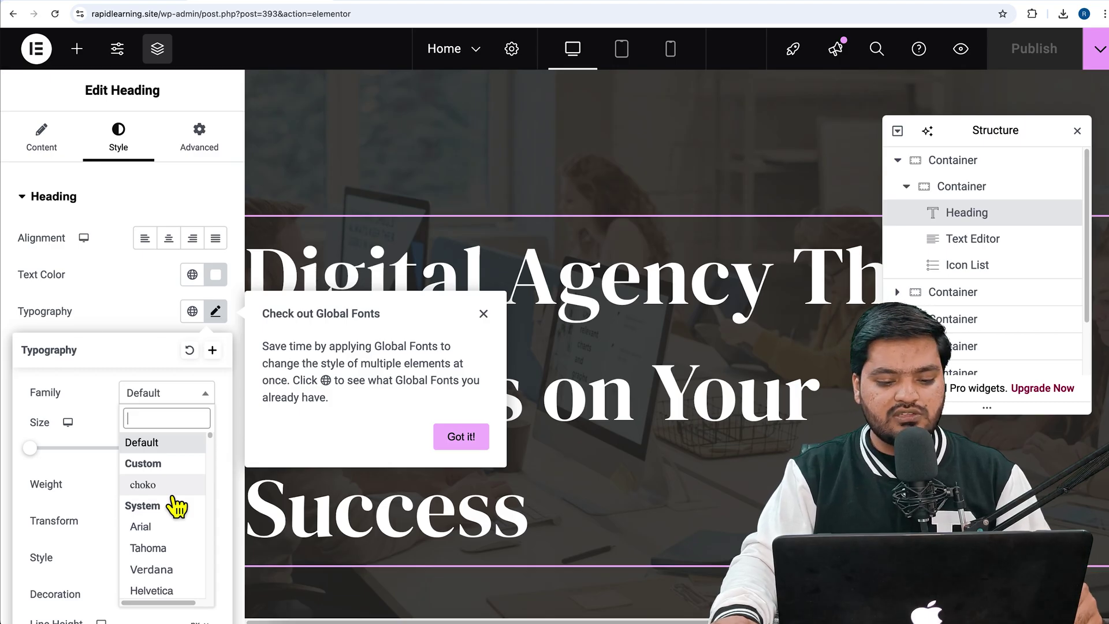
left_click(172, 495)
left_click(484, 312)
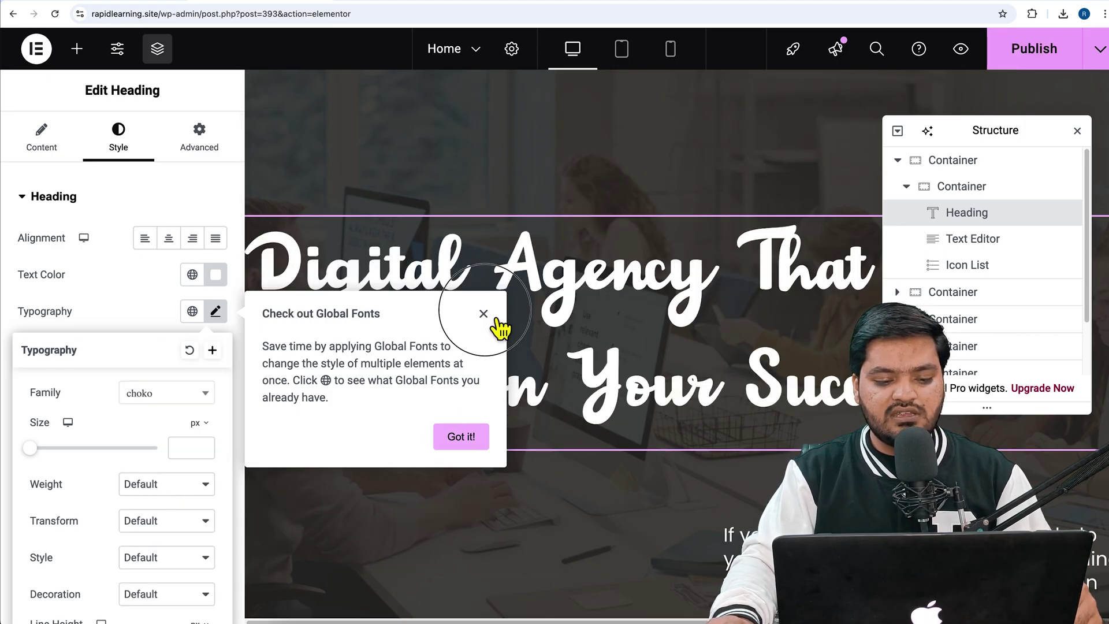